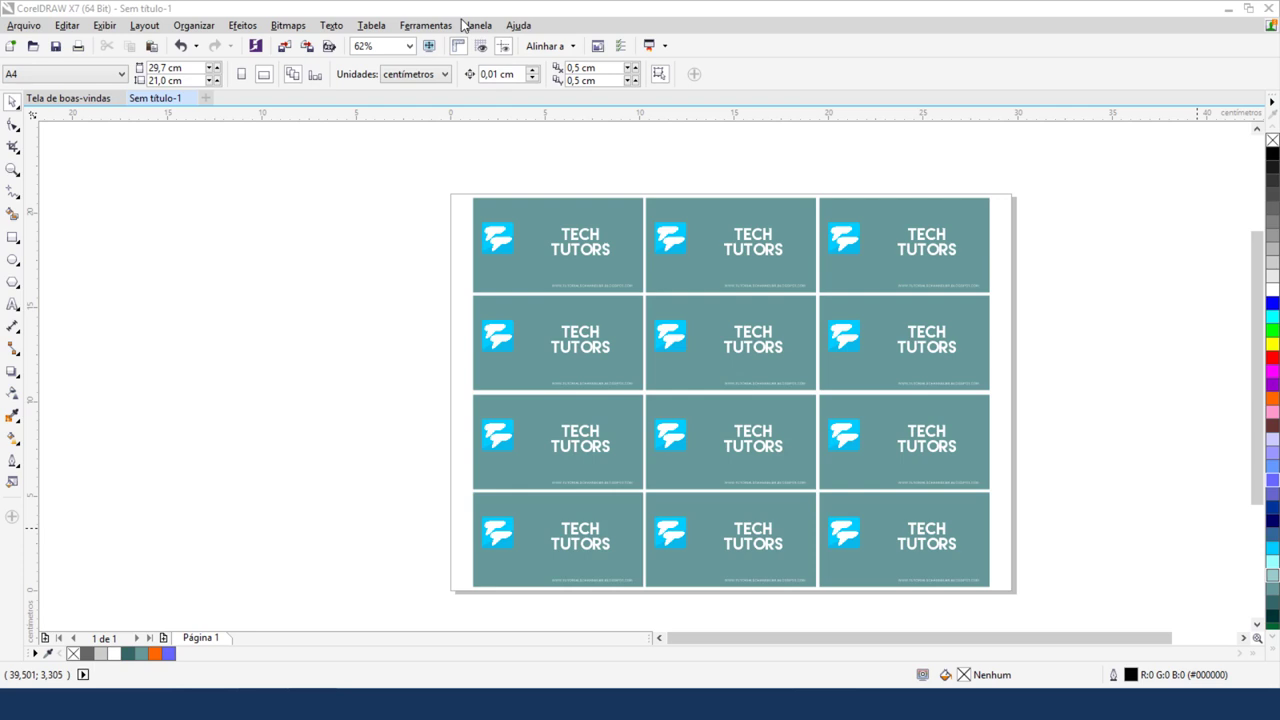
Draw a rectangle left of the page and confirm centimetres as the unit.
left_click(14, 240)
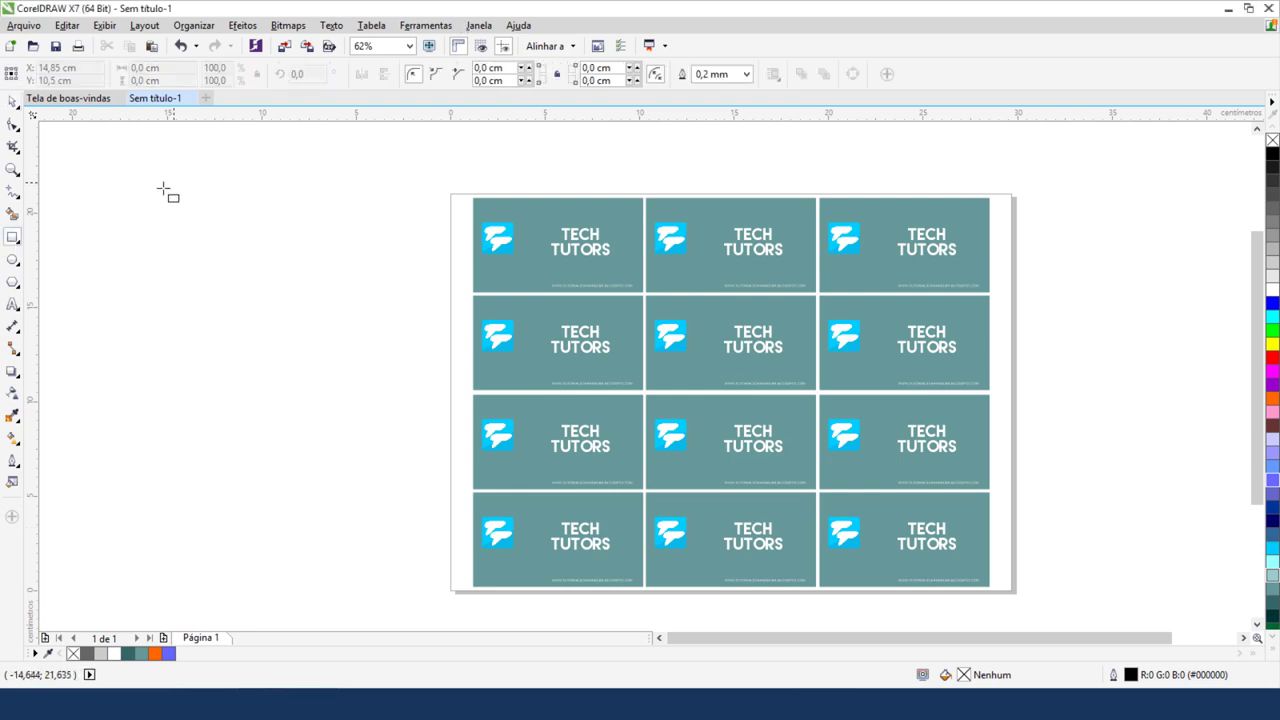
mouse_move(112, 190)
left_mouse_down()
mouse_move(305, 271)
mouse_move(394, 424)
left_mouse_up()
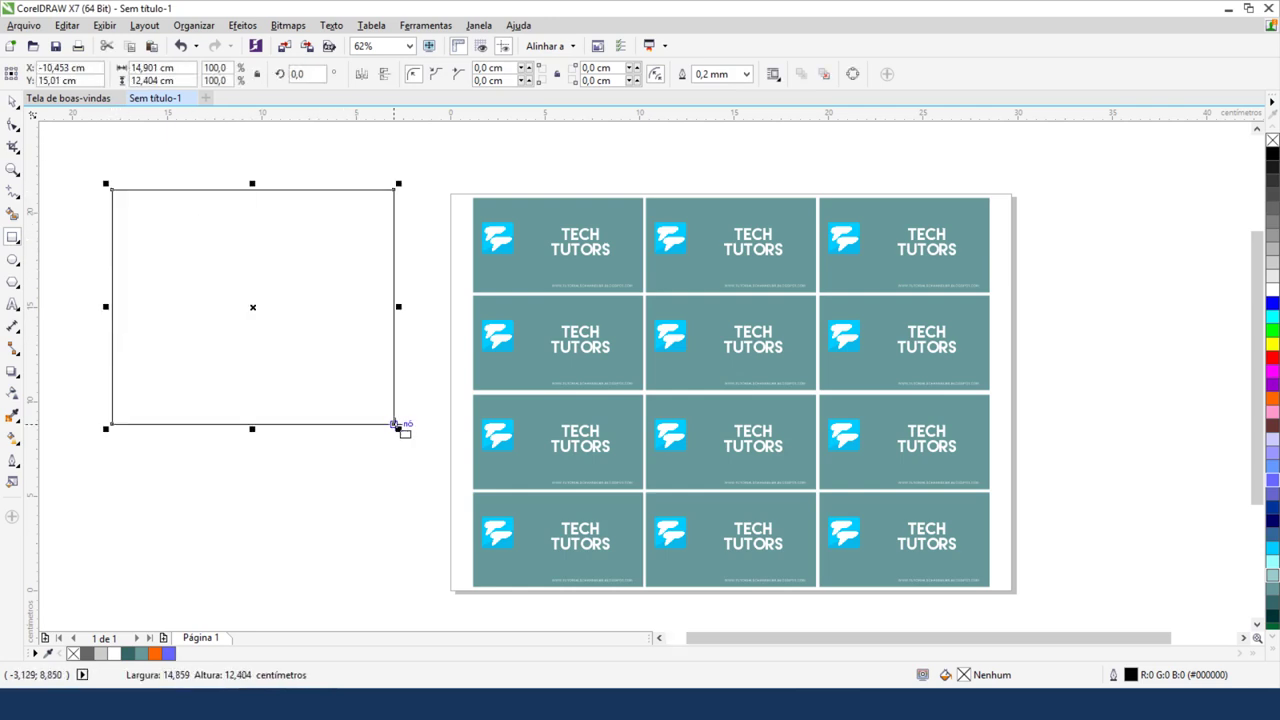
left_click(12, 101)
left_click(267, 171)
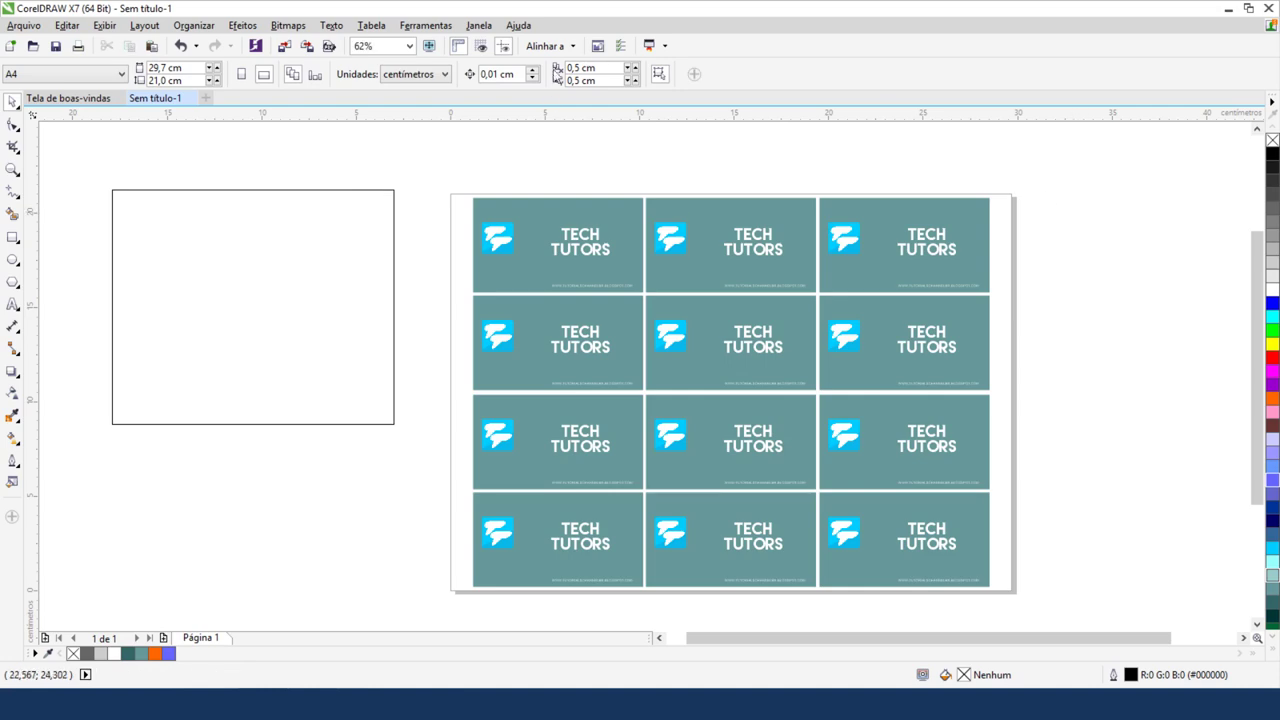
left_click(401, 80)
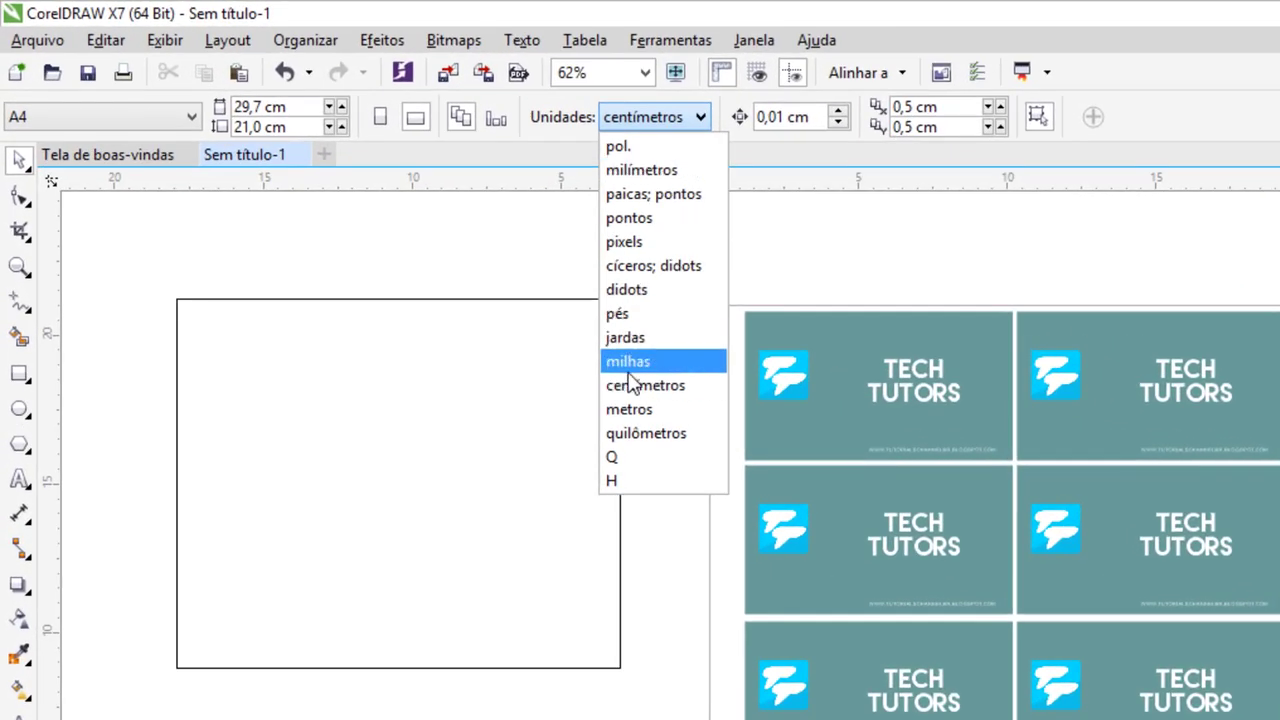
left_click(648, 387)
Resize the rectangle to 9 cm wide and 5 cm tall.
left_click(287, 300)
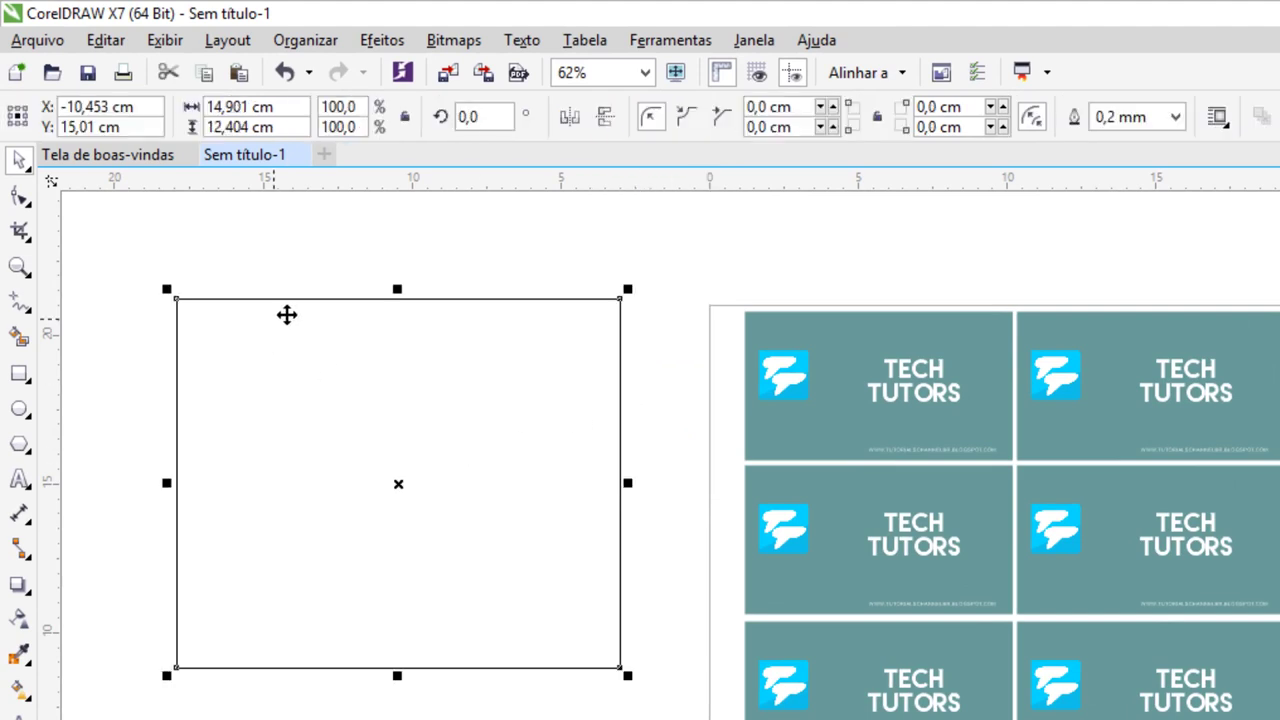
double_click(300, 107)
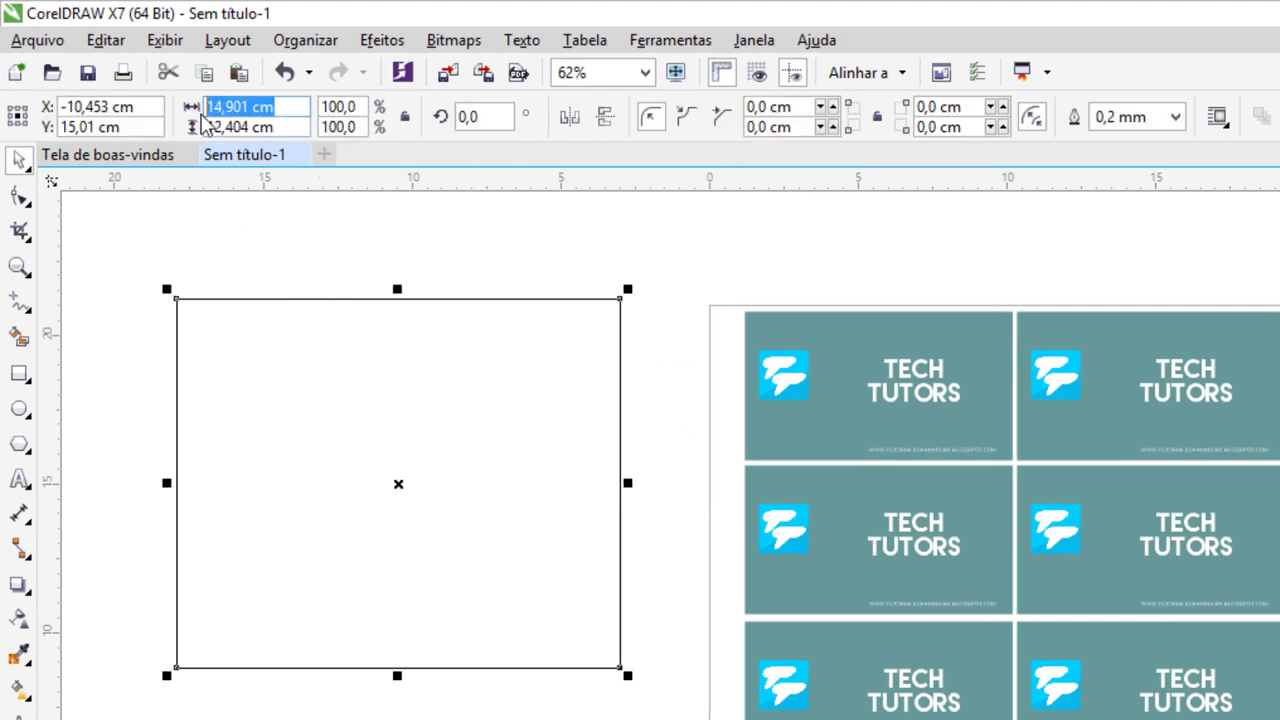
type("9")
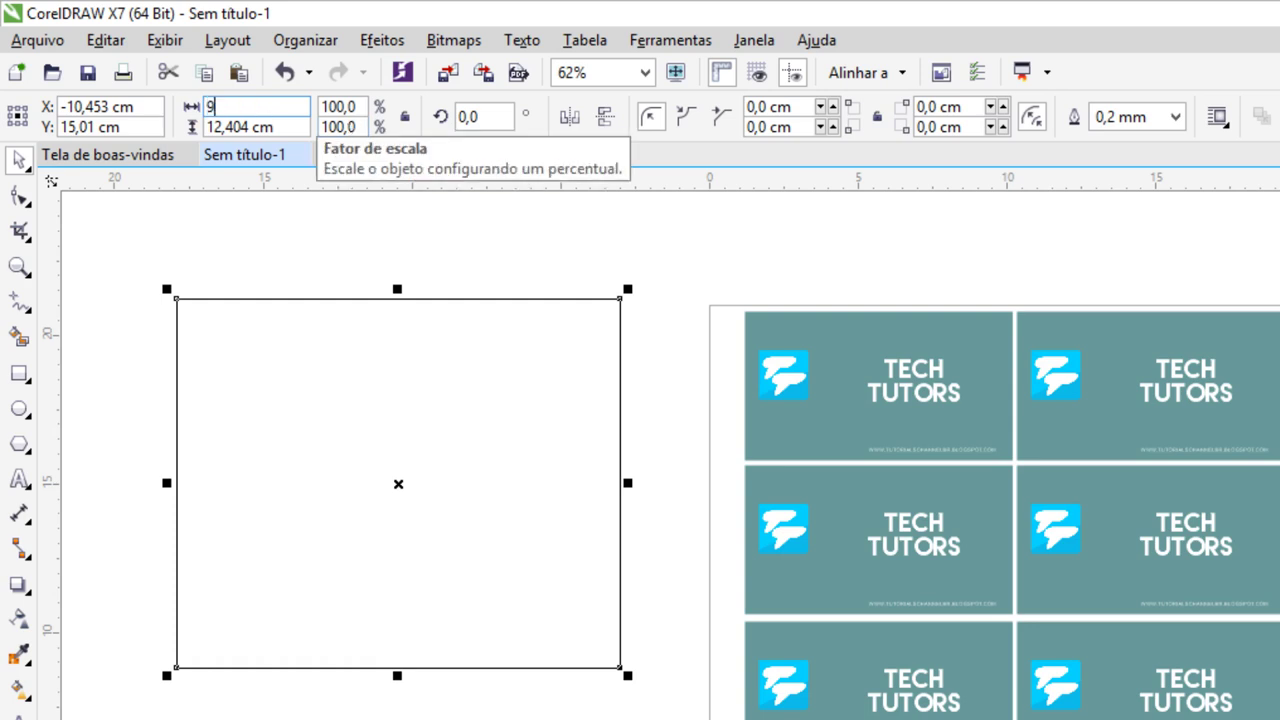
key("Return")
key("Tab")
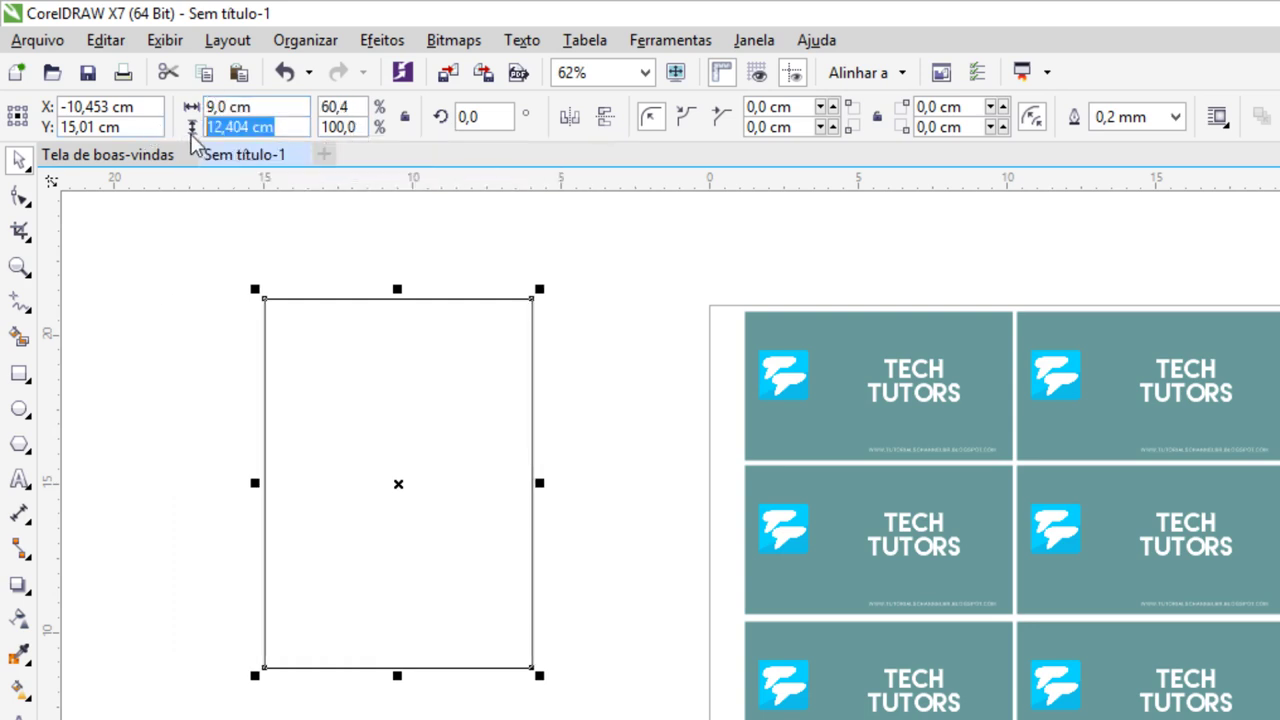
type("5")
key("Return")
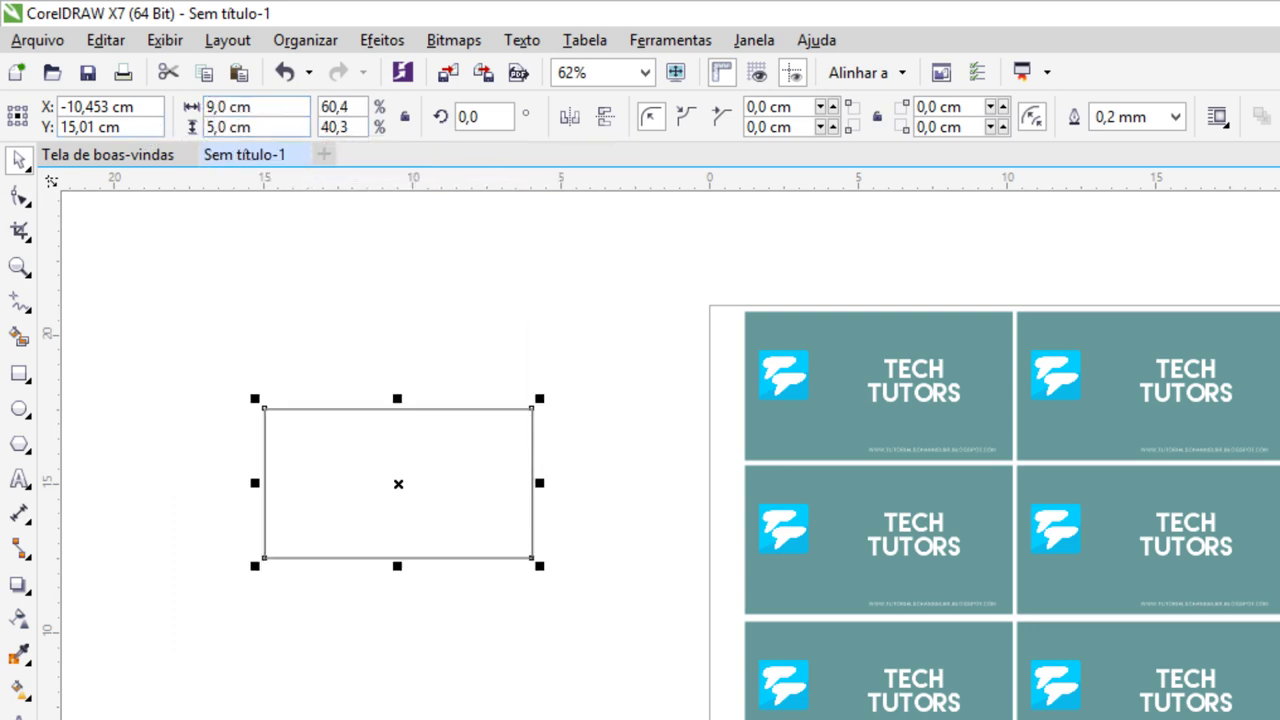
Reposition the 9 × 5 cm rectangle on the canvas beside the page.
left_click(443, 529)
left_click_drag(449, 511, 449, 431)
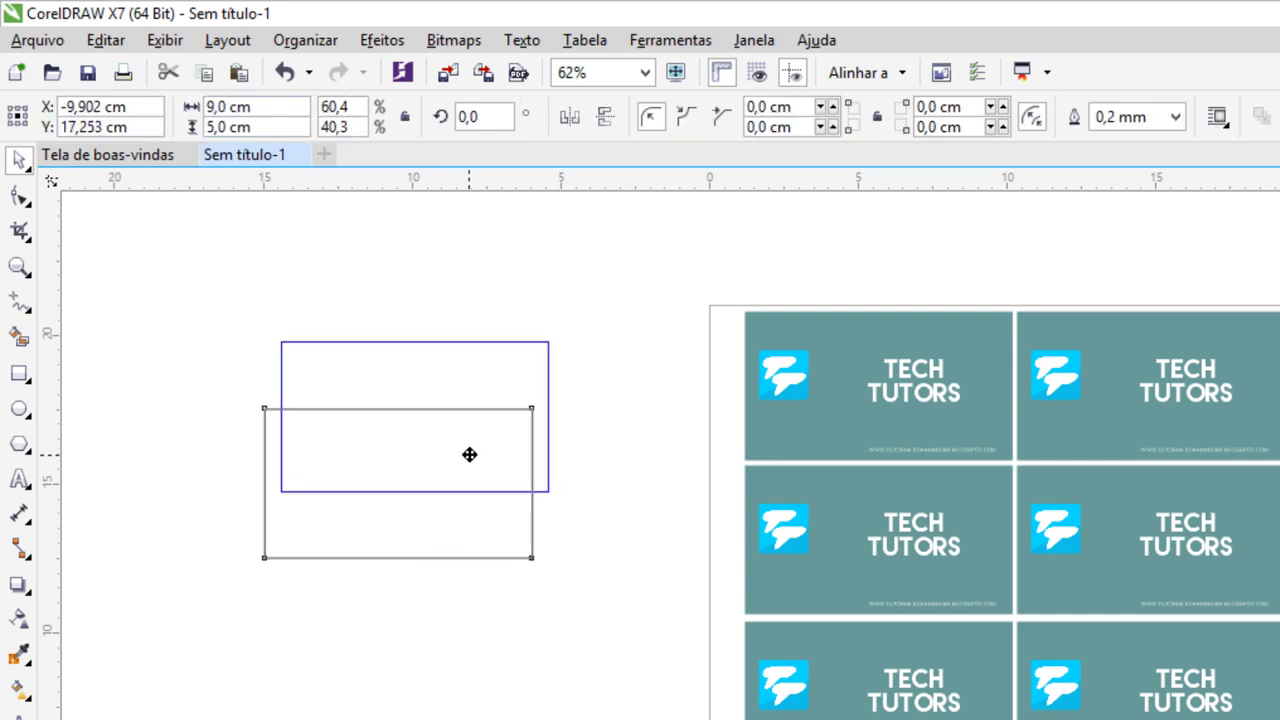
mouse_move(383, 397)
left_mouse_down()
mouse_move(392, 412)
mouse_move(528, 348)
left_mouse_up()
left_click(389, 523)
left_click(481, 505)
scroll(481, 520, "up", 2)
Place the logo and web address in the rectangle and fill it blue.
left_click_drag(508, 408, 517, 612)
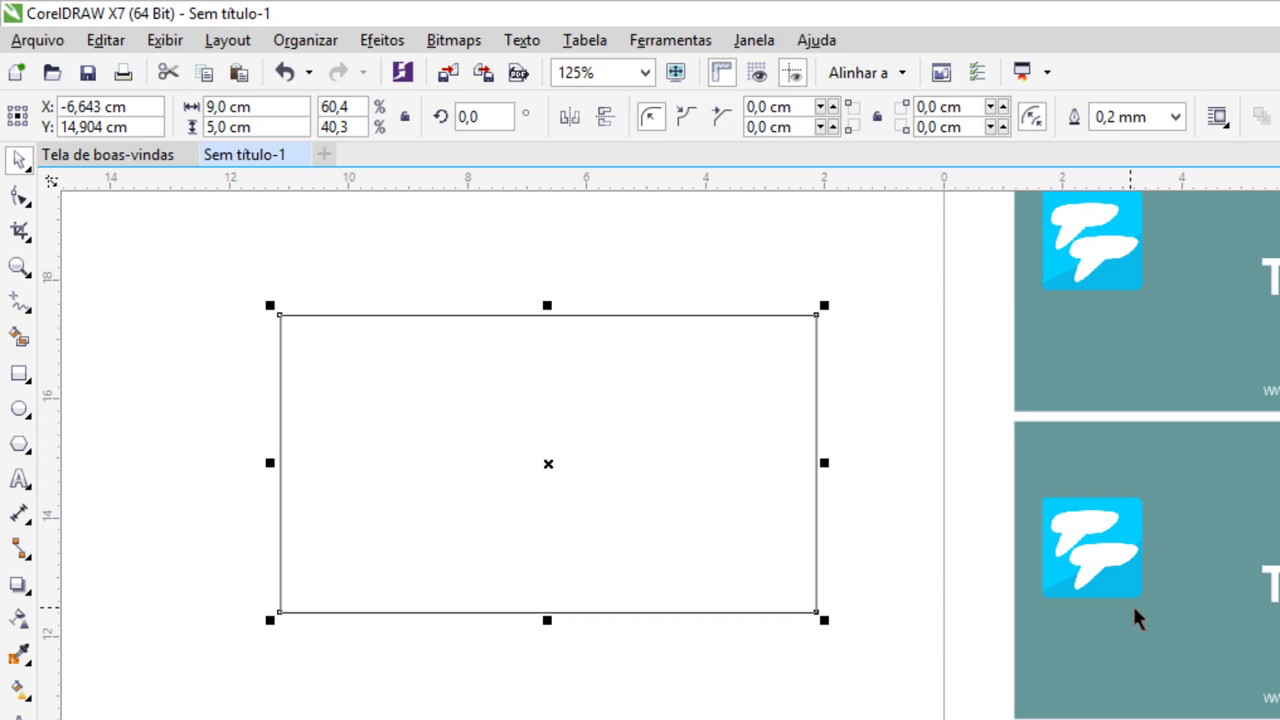
mouse_move(1082, 282)
left_mouse_down()
mouse_move(516, 430)
mouse_move(380, 380)
left_mouse_up()
key("F8")
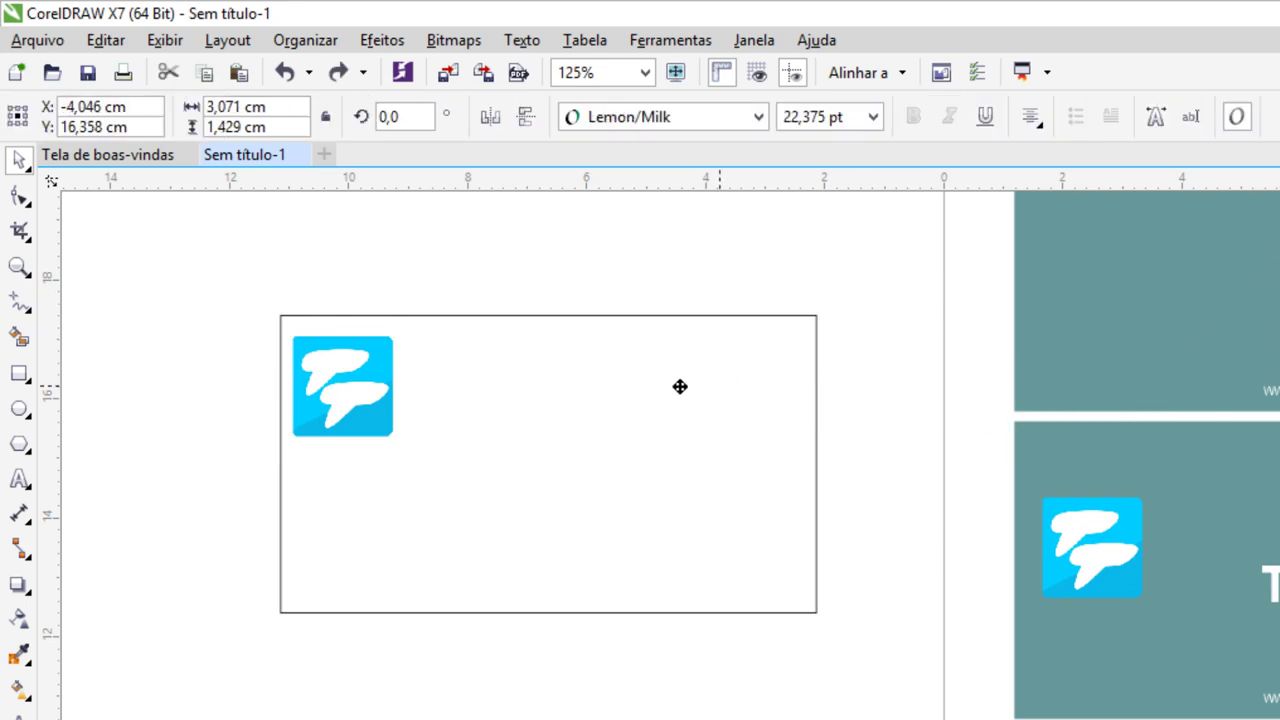
left_click(574, 391)
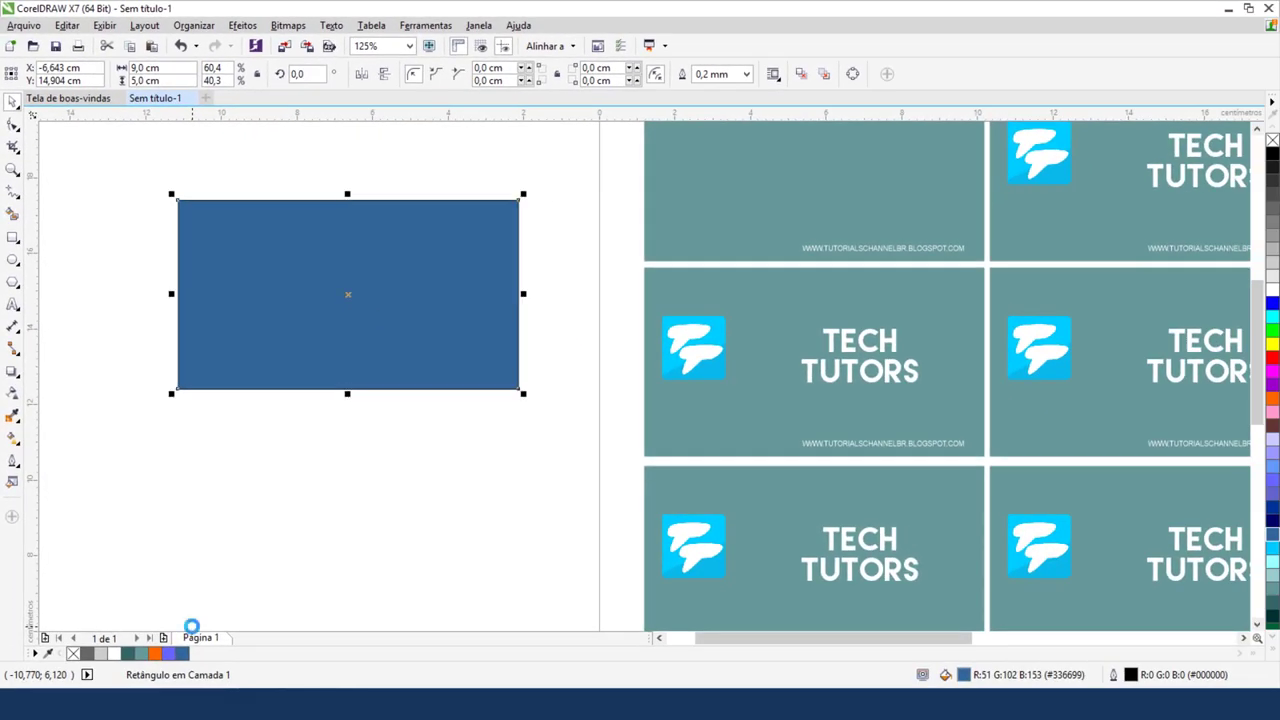
left_click(380, 534)
left_click_drag(882, 252, 342, 380)
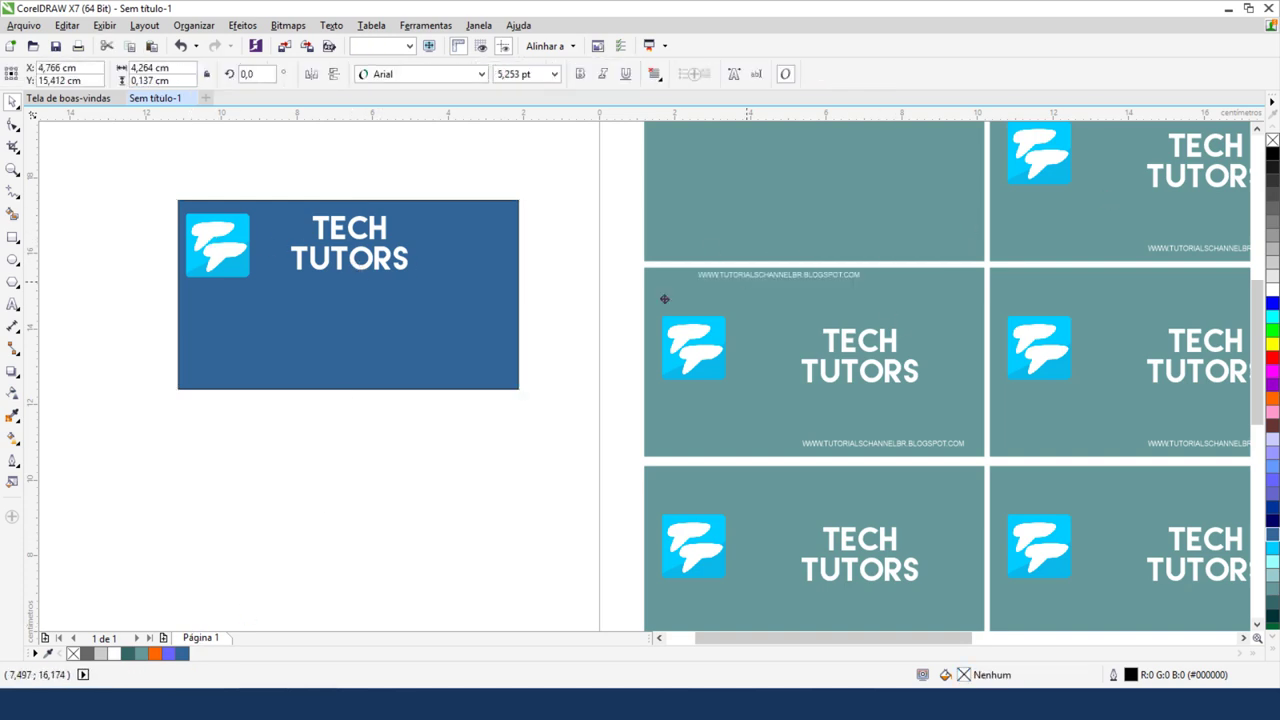
left_click(476, 480)
Delete the old grid of teal cards from the A4 page.
scroll(476, 480, "down", 2)
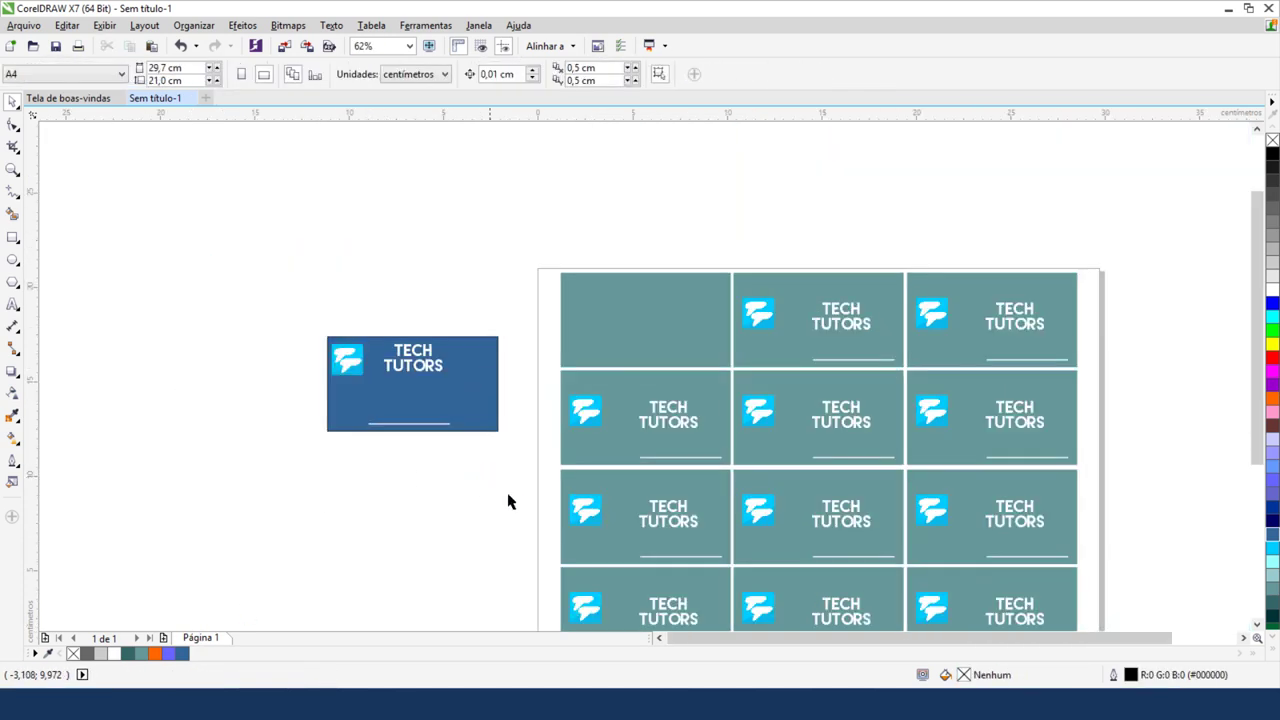
left_click_drag(527, 258, 1110, 588)
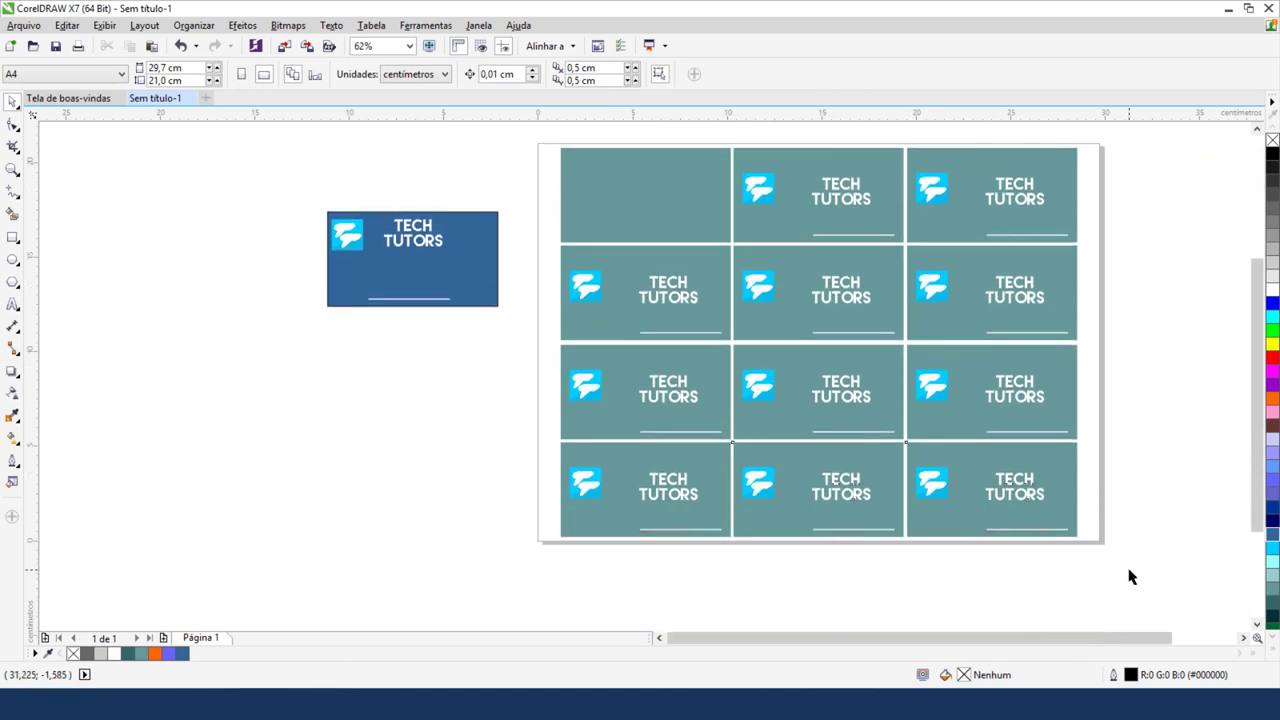
key("Delete")
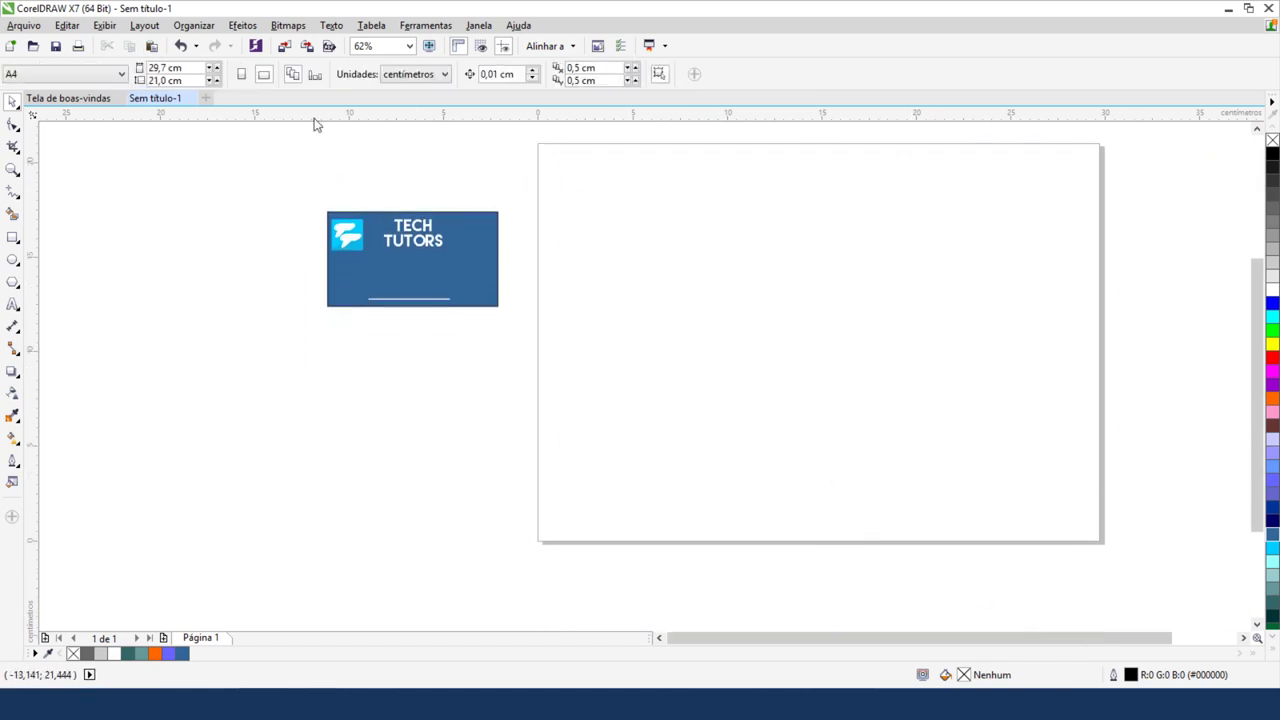
Remove the outline from all four parts of the blue card.
left_click_drag(292, 124, 565, 335)
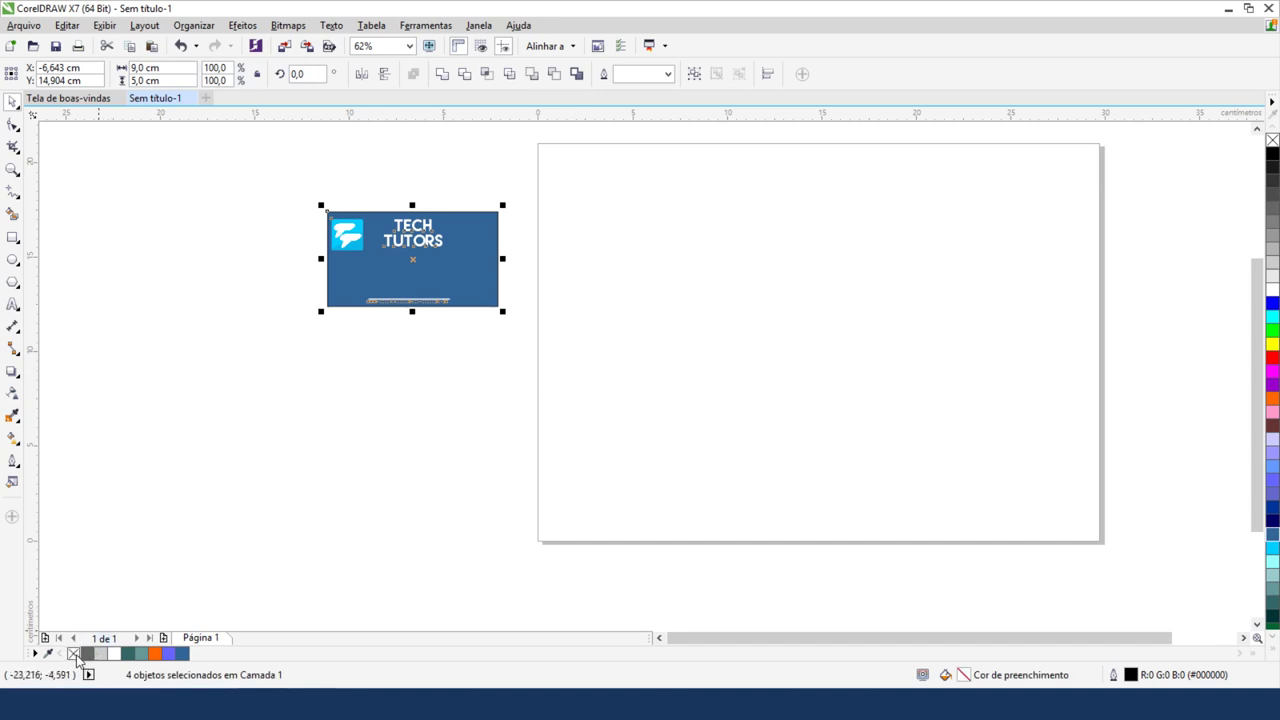
right_click(75, 655)
left_click(482, 443)
left_click_drag(463, 280, 520, 280)
key("Escape")
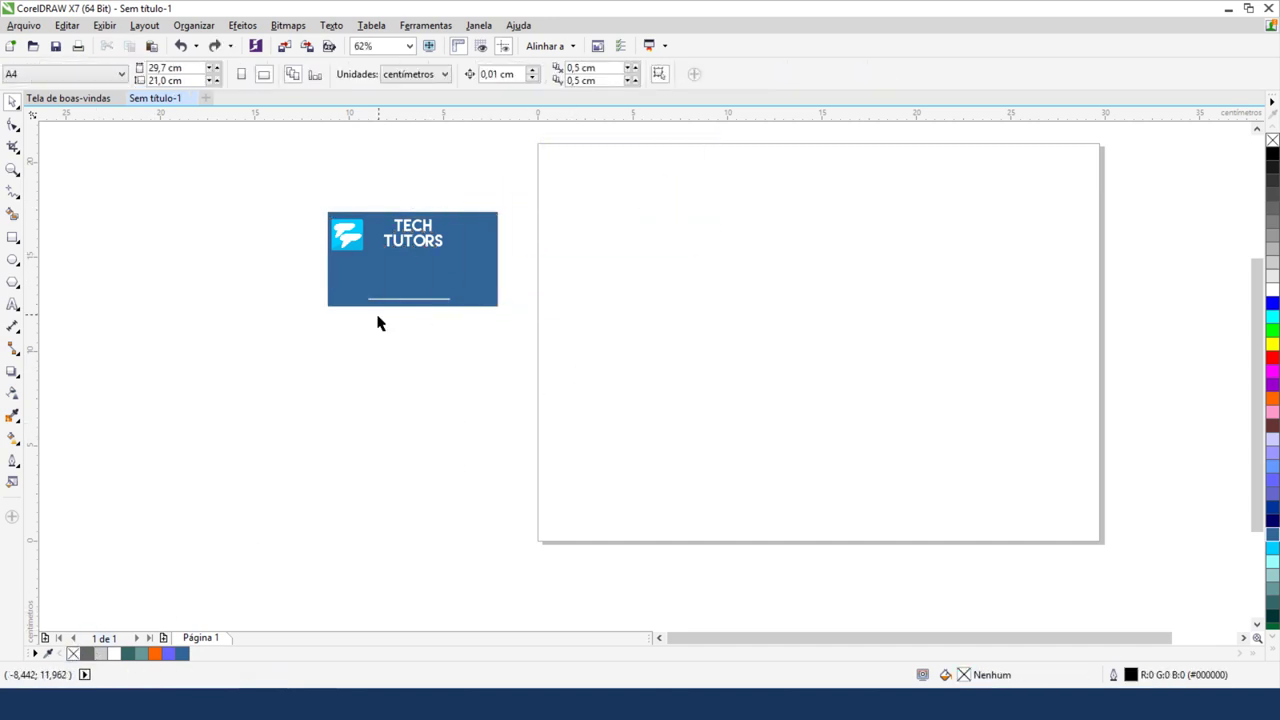
Group the card's four parts and place the group at the page's top-left corner.
mouse_move(264, 150)
left_mouse_down()
mouse_move(663, 451)
mouse_move(540, 350)
left_mouse_up()
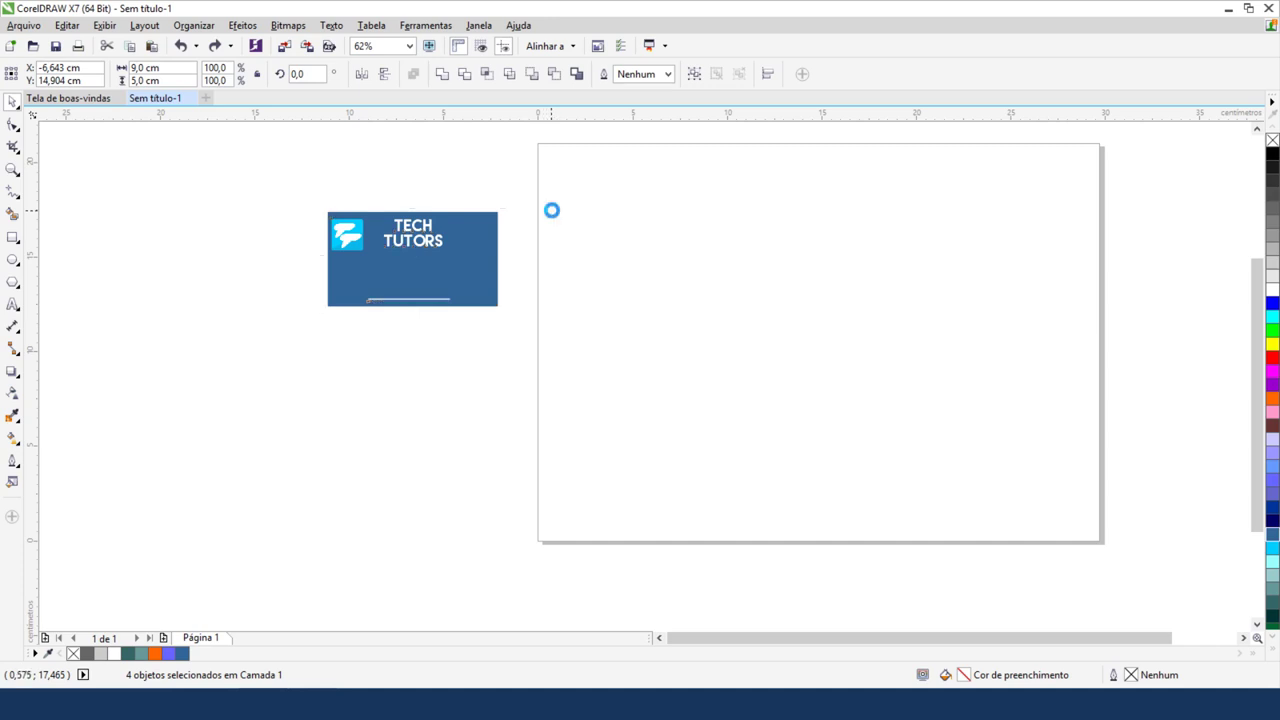
key("ctrl+g")
left_click_drag(464, 273, 674, 211)
left_click(323, 429)
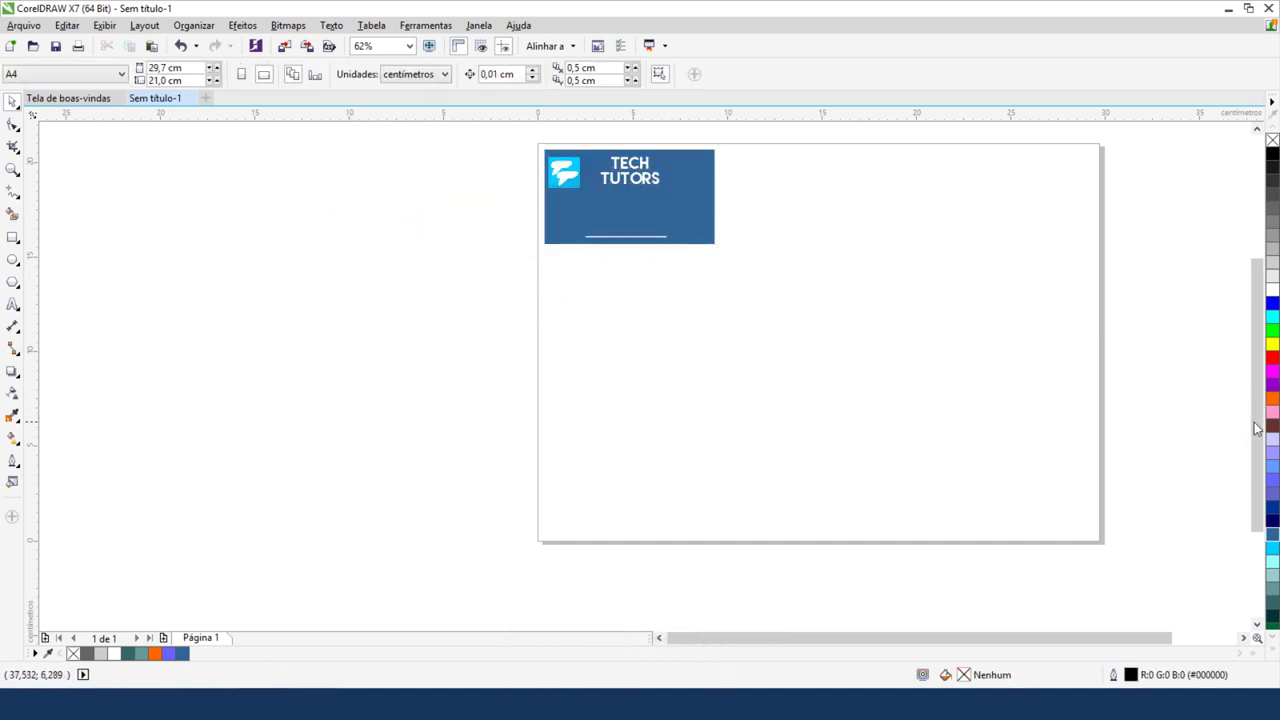
scroll(1256, 428, "up", 2)
left_click_drag(466, 157, 759, 321)
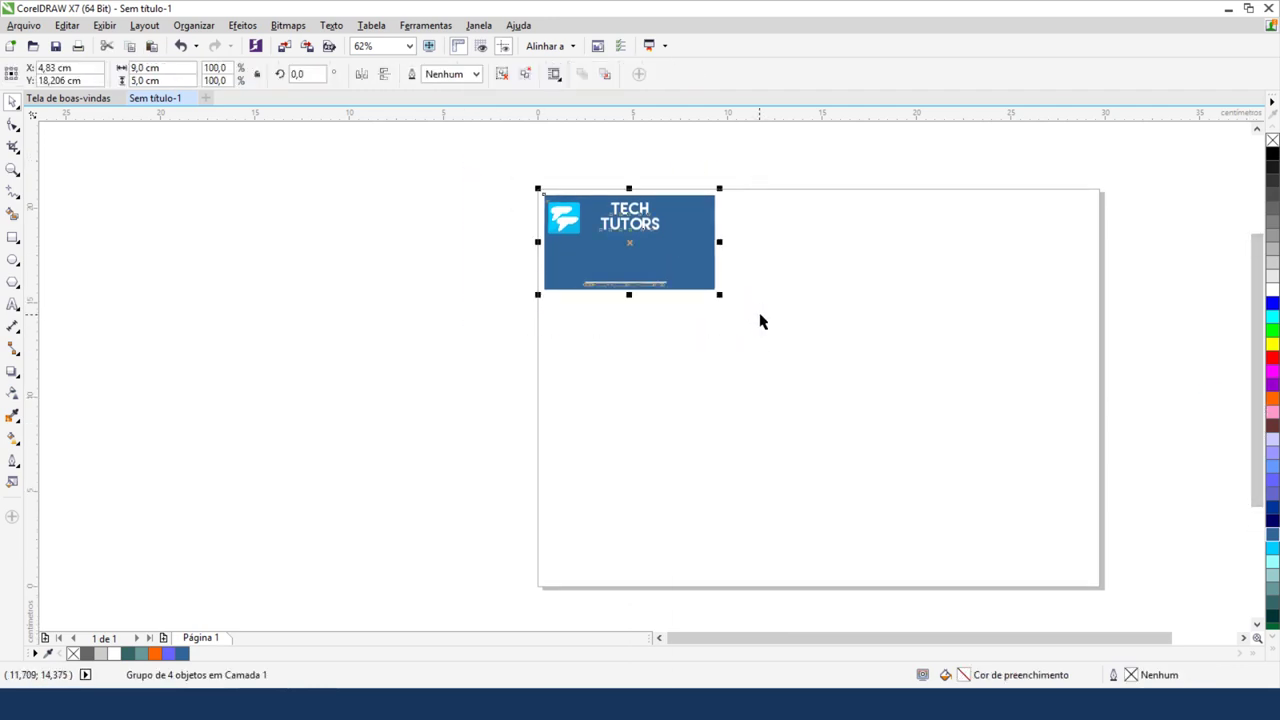
Duplicate the card twice into a row of three across the page top, then select the row.
key("plus")
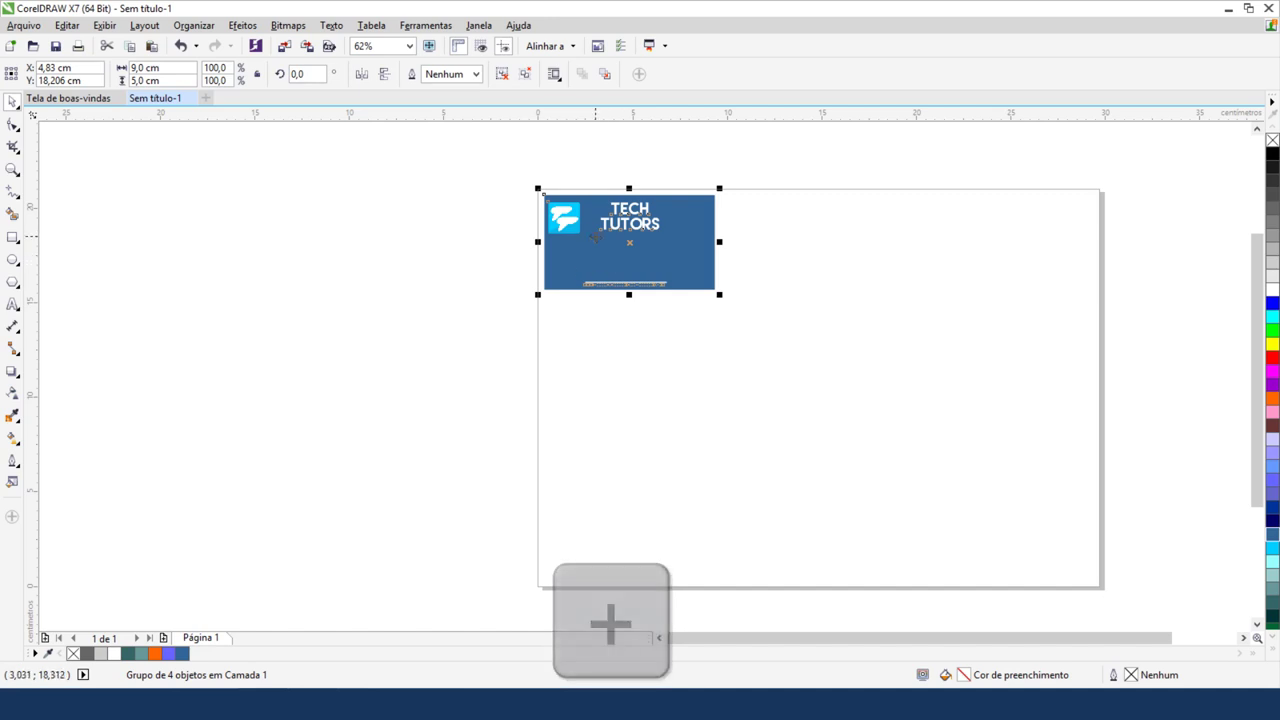
left_click_drag(670, 238, 751, 241)
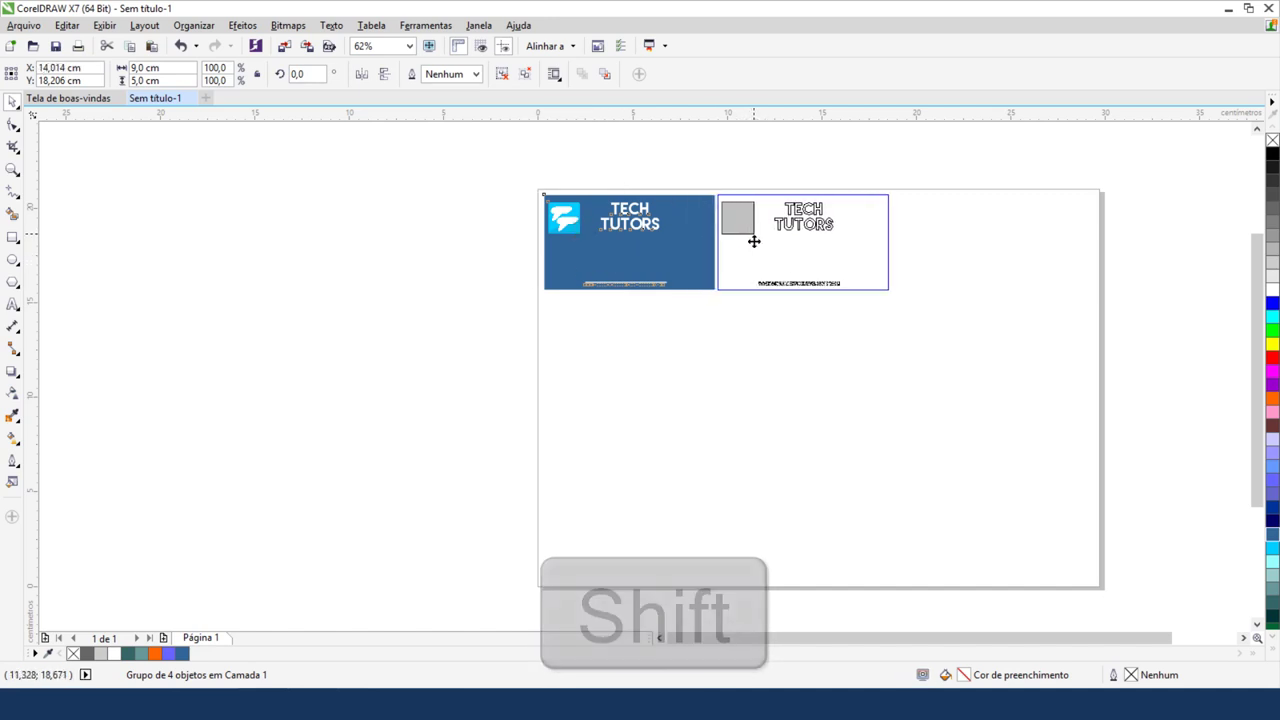
left_click_drag(751, 241, 753, 240)
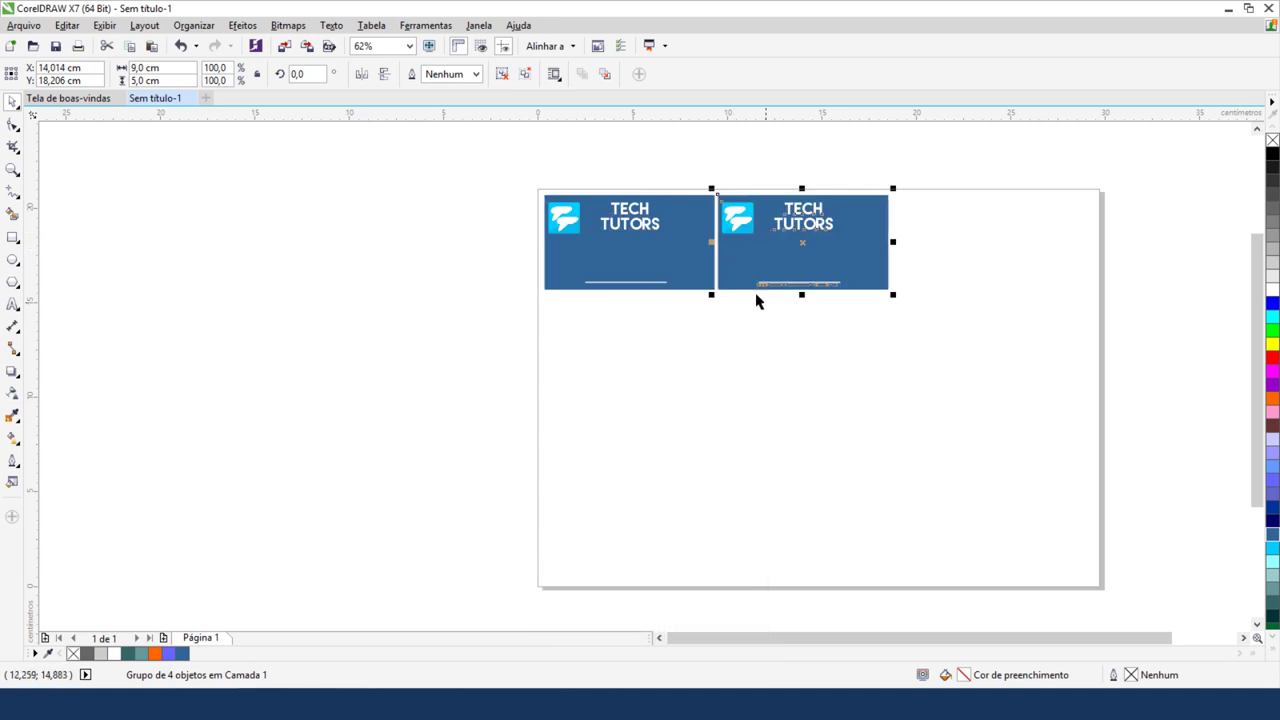
mouse_move(755, 288)
left_mouse_down()
mouse_move(929, 264)
mouse_move(1091, 366)
left_mouse_up()
left_click(969, 398)
key("Escape")
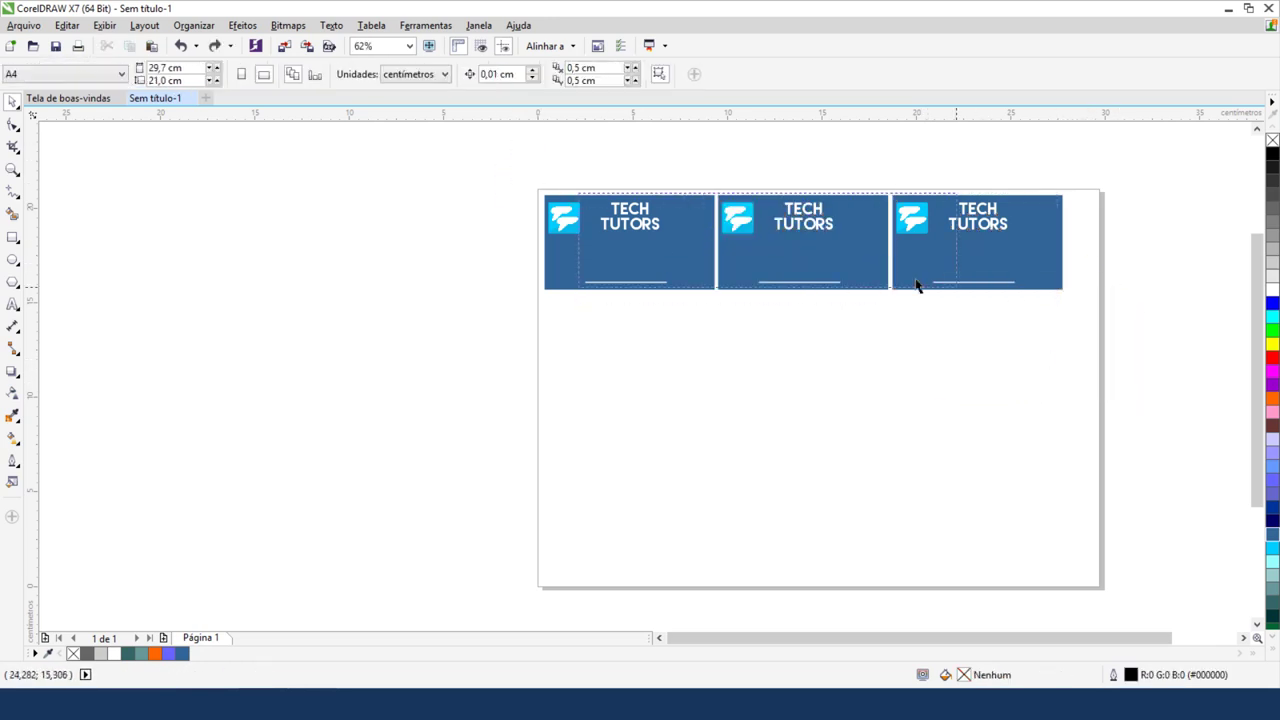
left_click_drag(508, 171, 1104, 343)
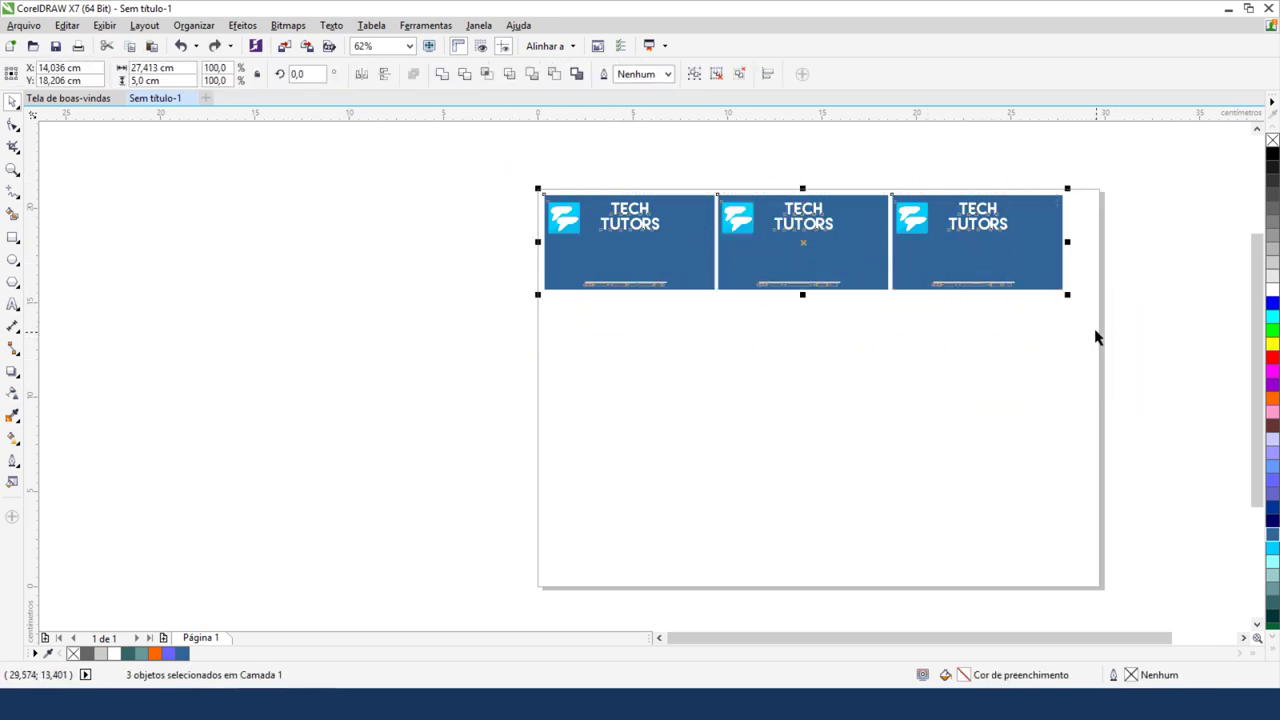
Group the top row and copy it down three times for four rows of cards.
key("ctrl+g")
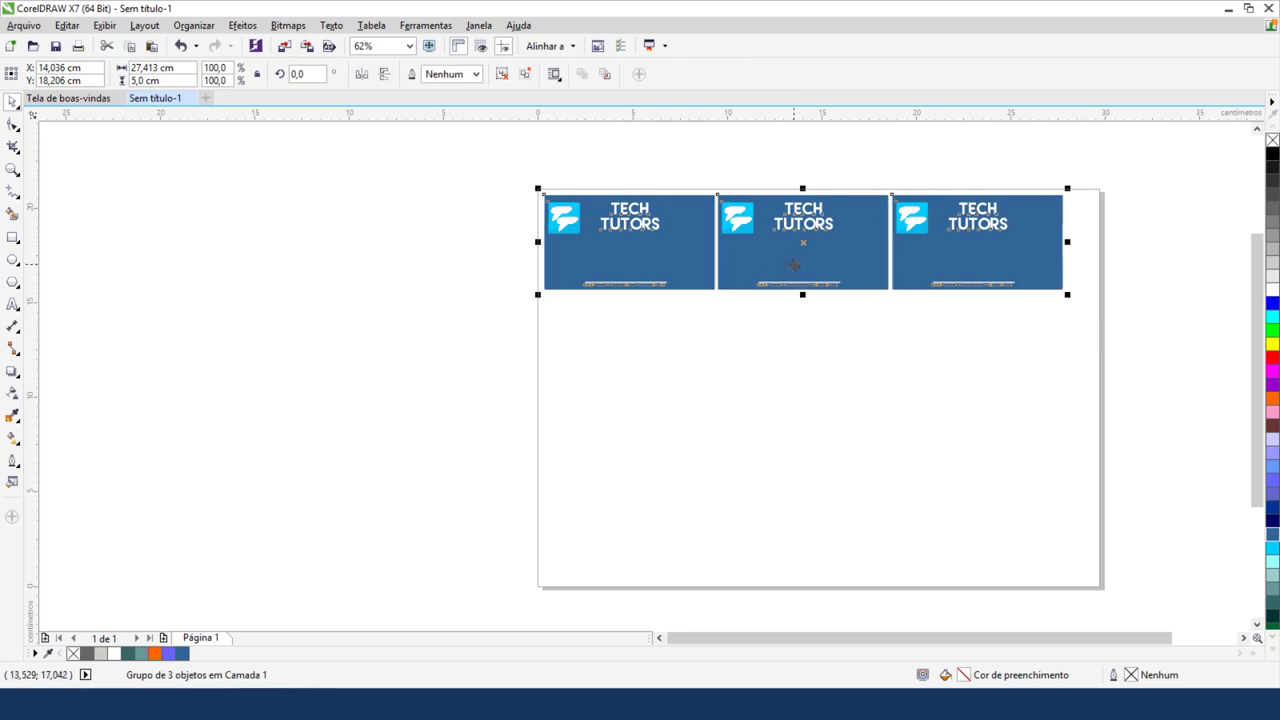
left_click_drag(763, 229, 760, 309)
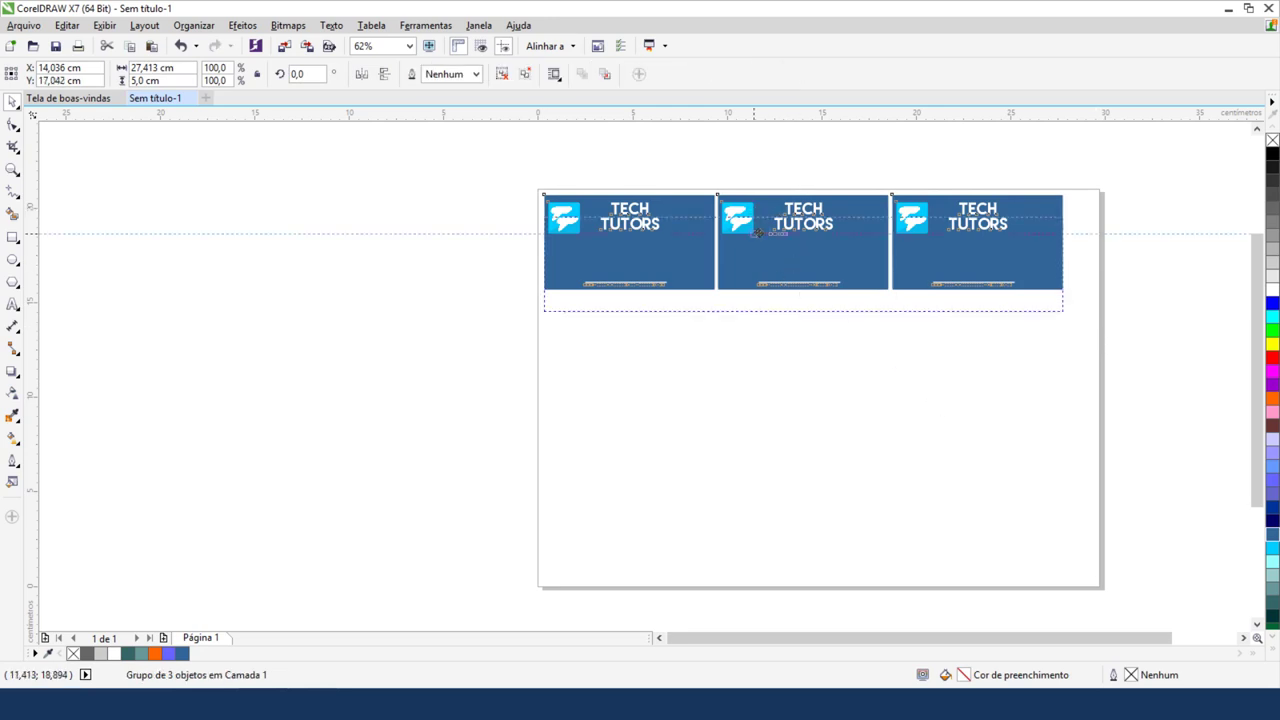
right_click(760, 309)
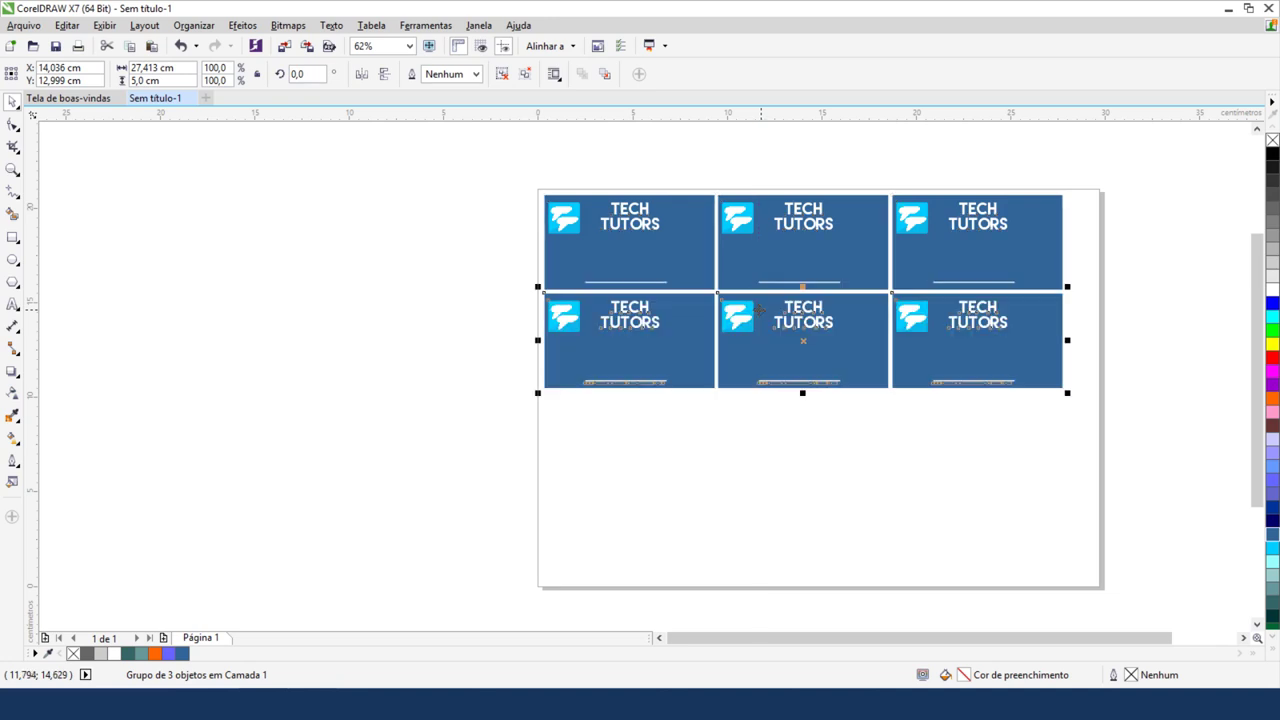
left_click(477, 168)
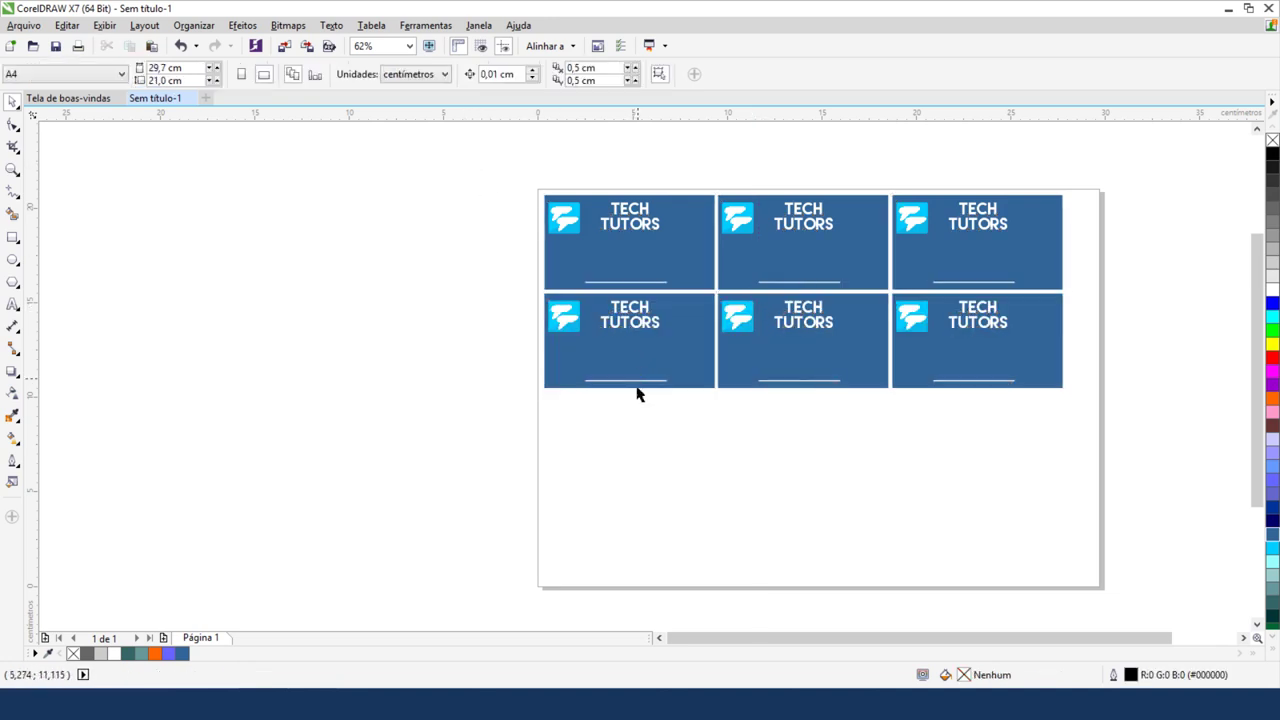
left_click_drag(636, 334, 640, 434)
right_click(640, 434)
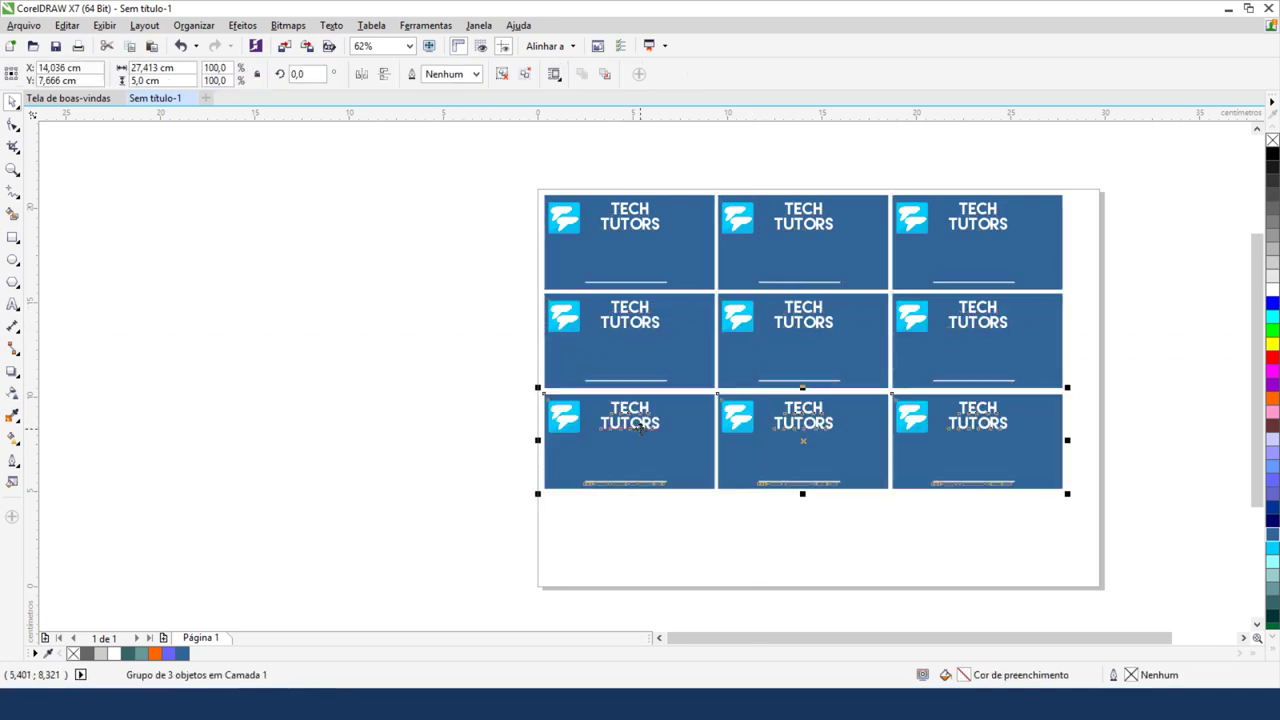
left_click(443, 385)
left_click(551, 398)
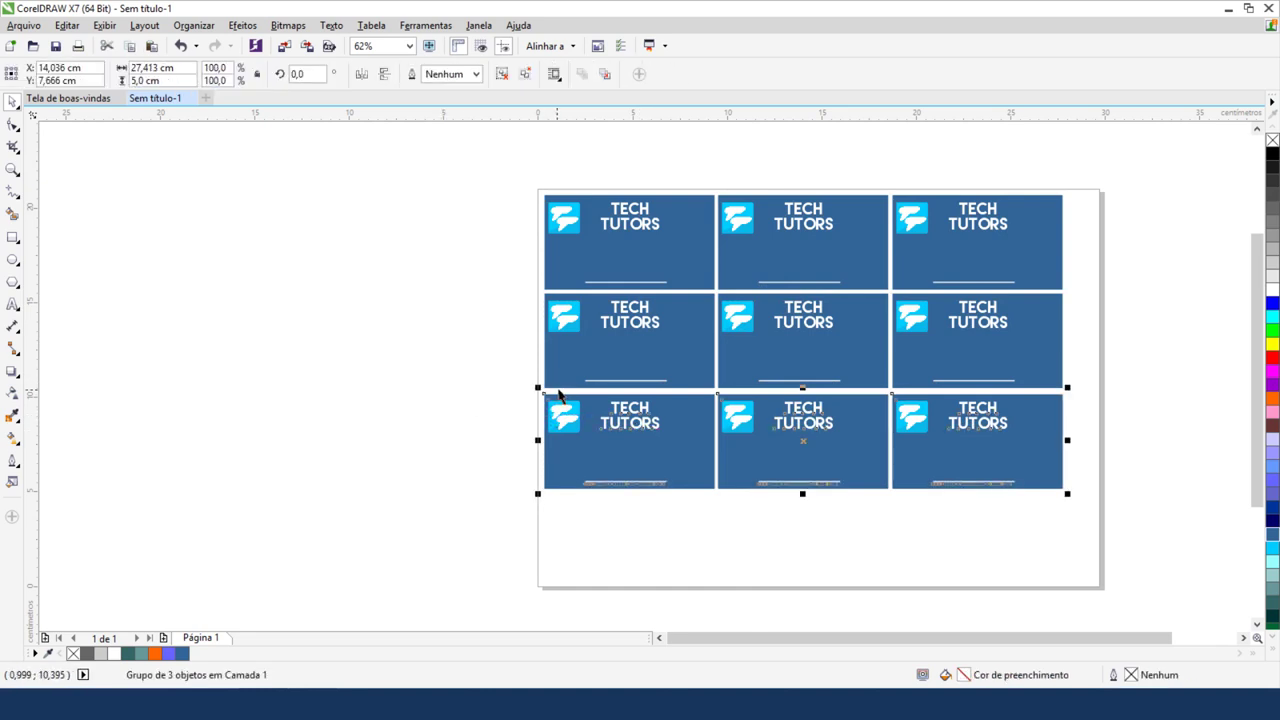
left_click_drag(647, 480, 643, 563)
right_click(643, 563)
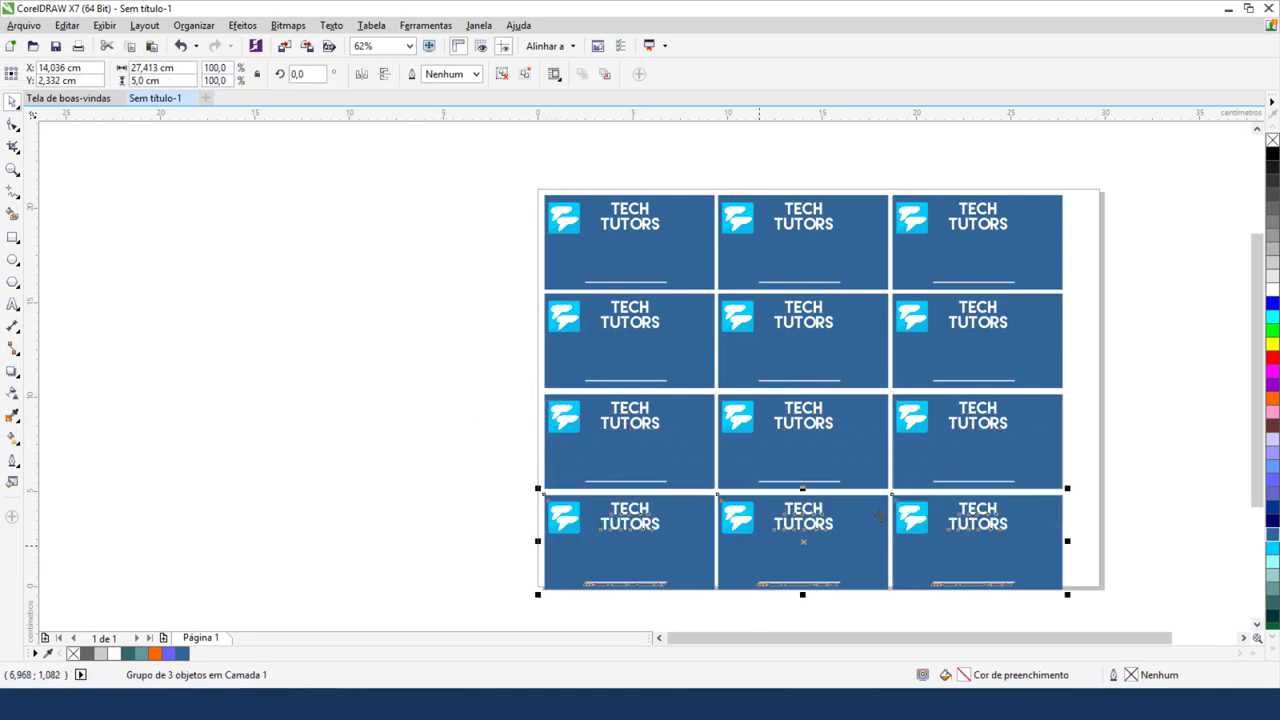
key("Escape")
Nudge the second, third and fourth rows up so all rows touch.
left_click(665, 320)
left_click_drag(665, 320, 665, 314)
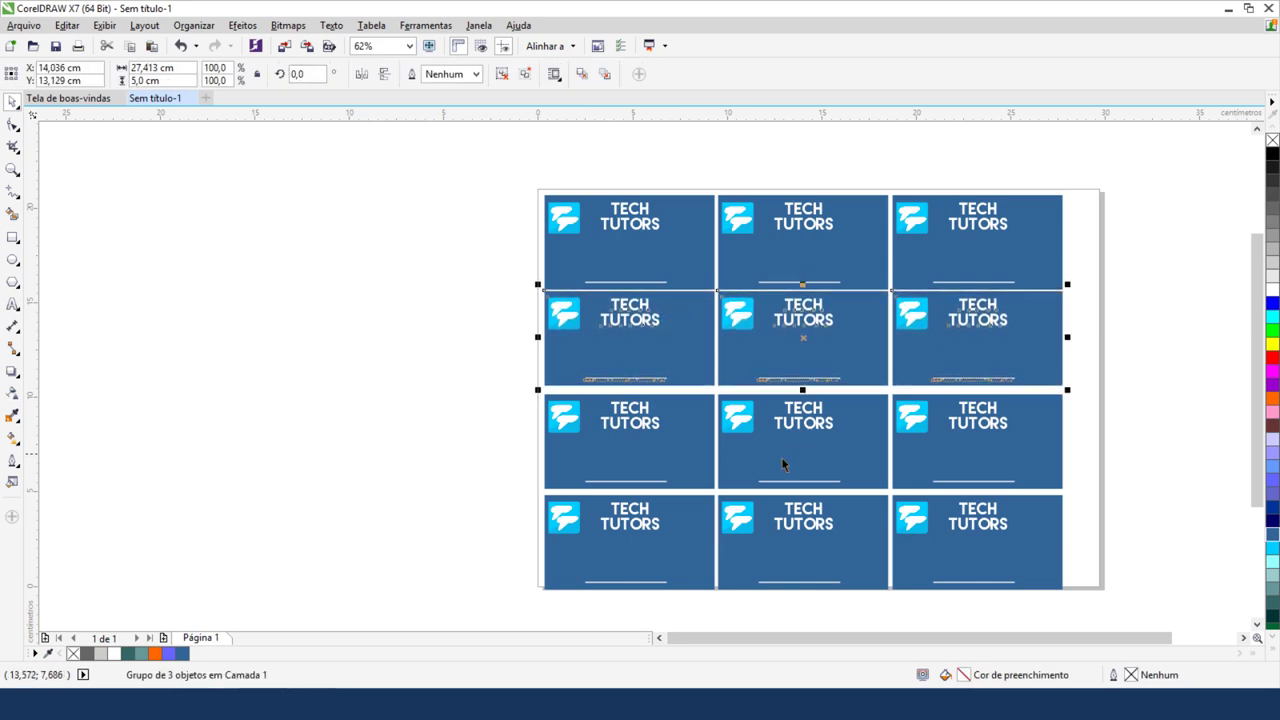
left_click(731, 476)
left_click_drag(731, 476, 731, 472)
left_click(797, 557)
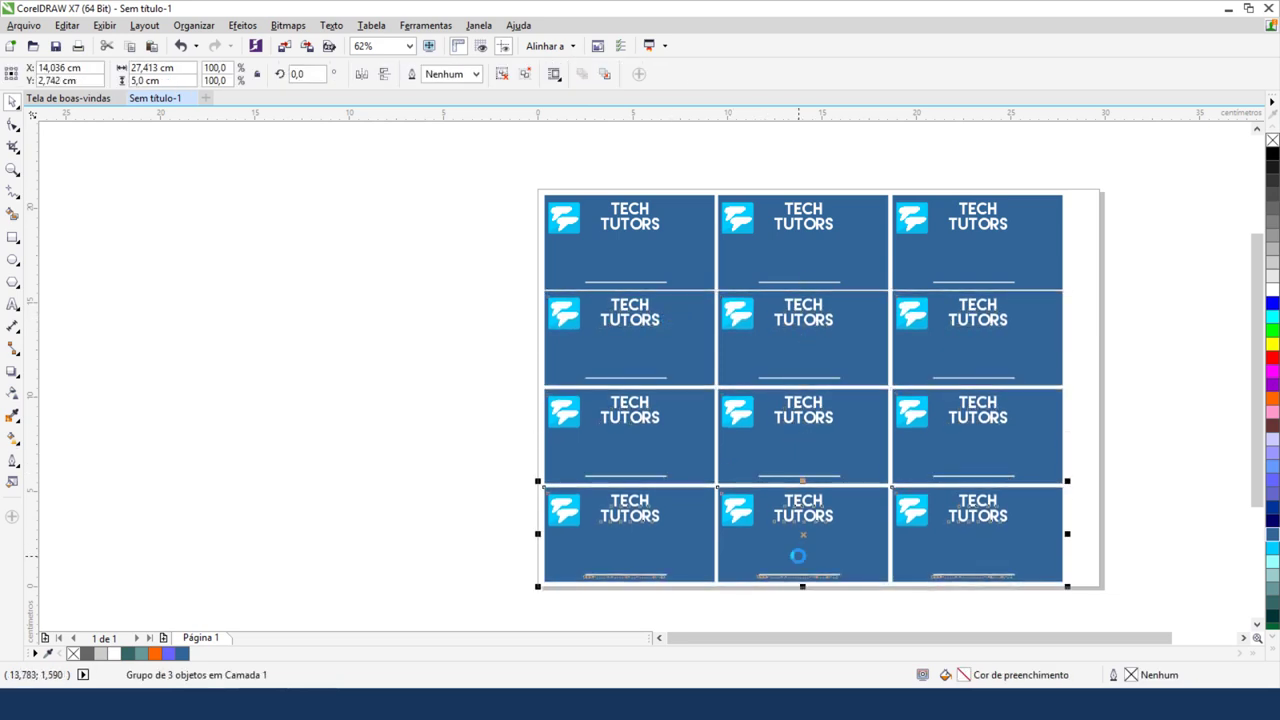
left_click_drag(797, 557, 800, 553)
key("Escape")
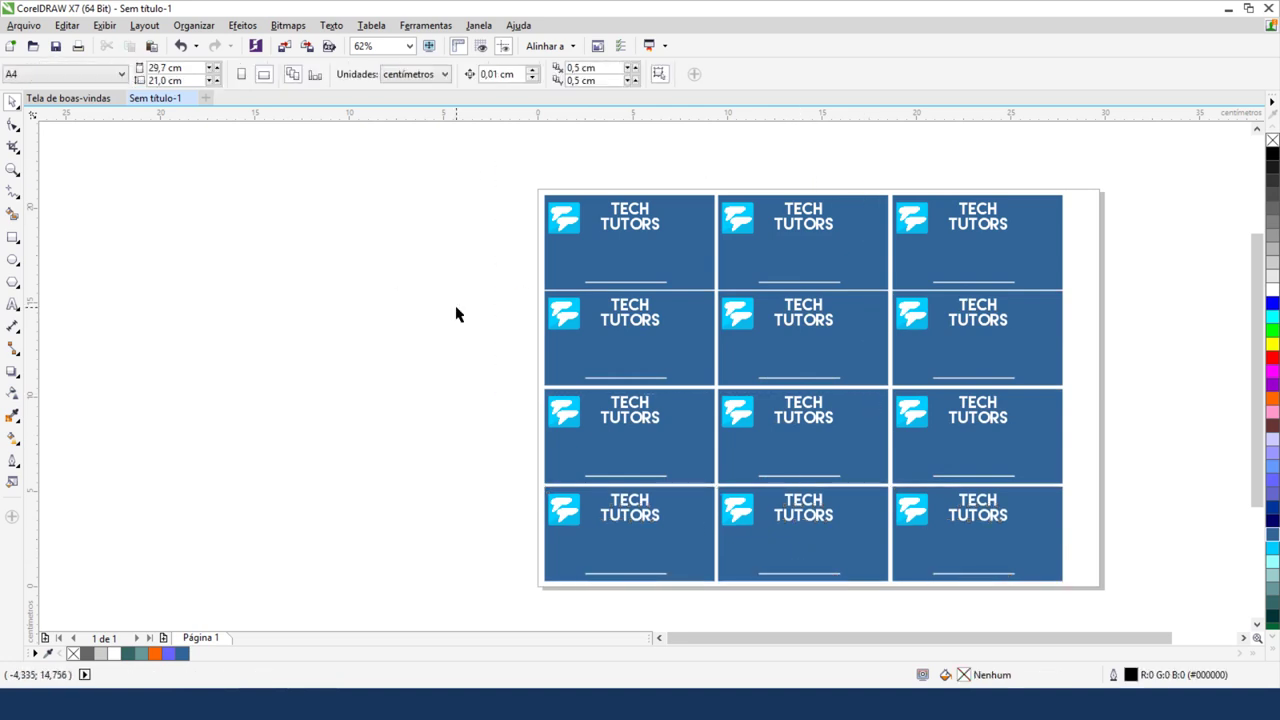
Group all four rows into one 3×4 grid and centre it on the page with P.
left_click_drag(486, 191, 1110, 606)
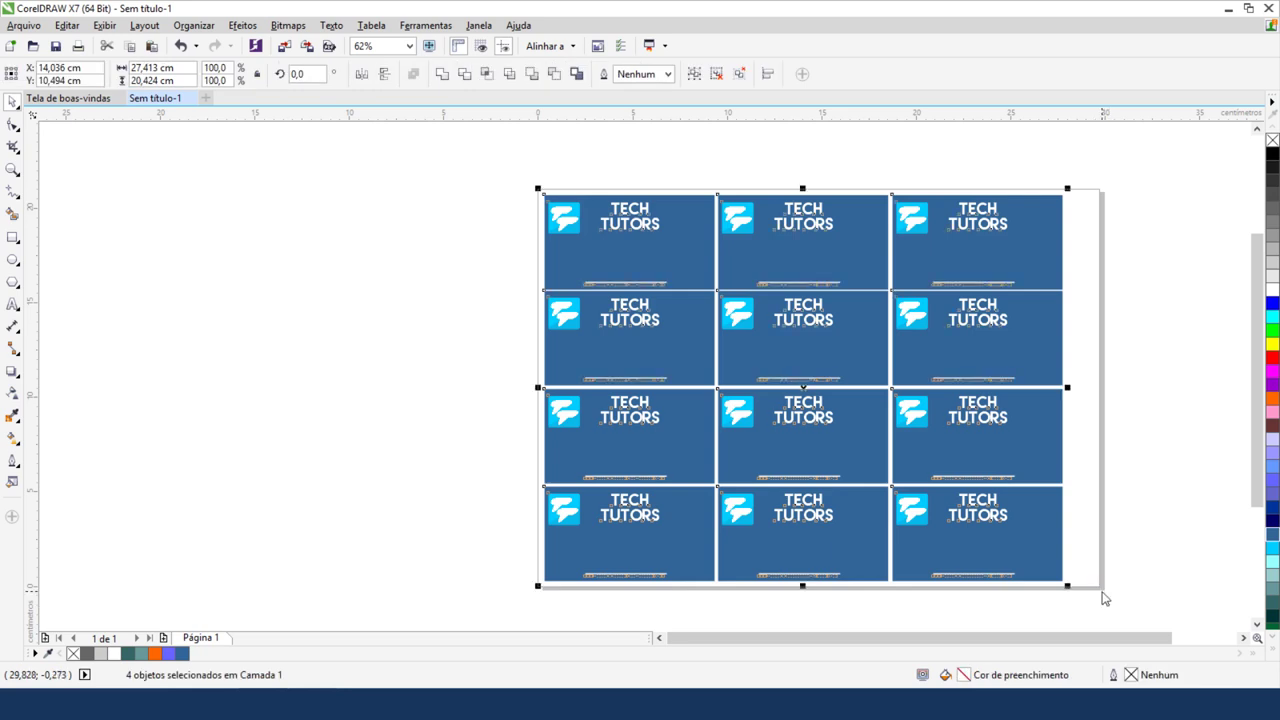
key("ctrl+g")
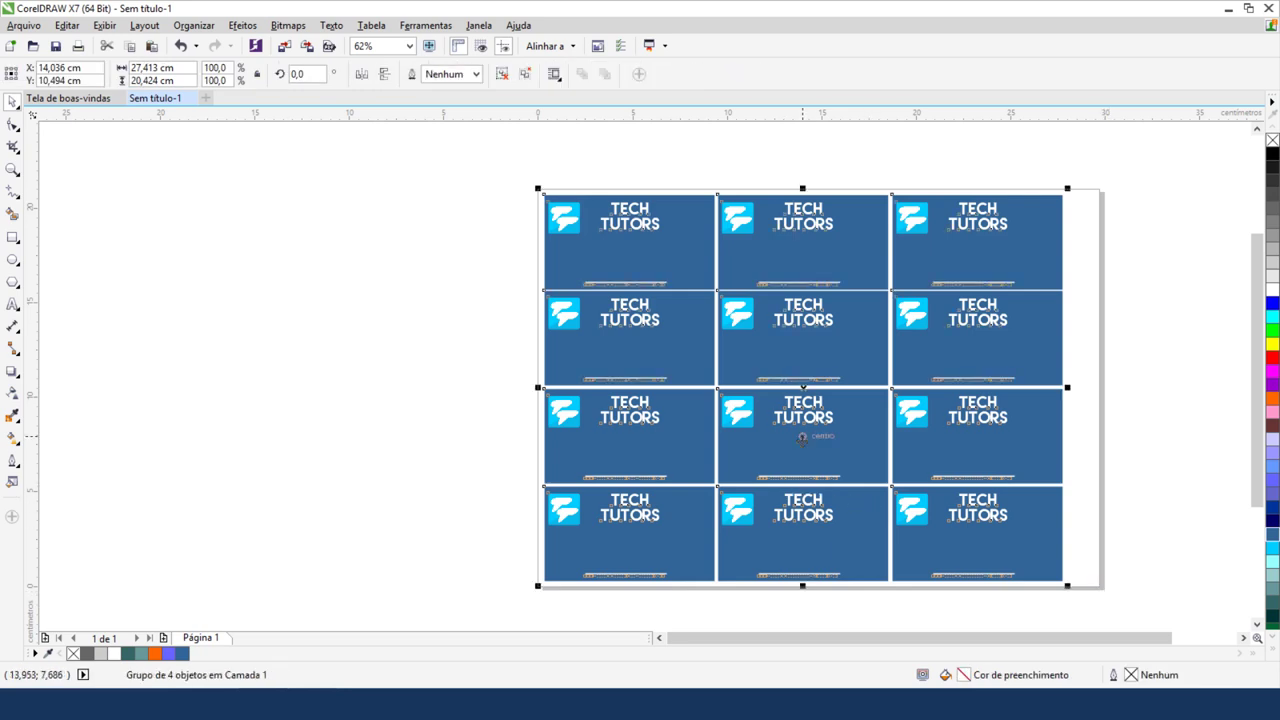
key("p")
key("p")
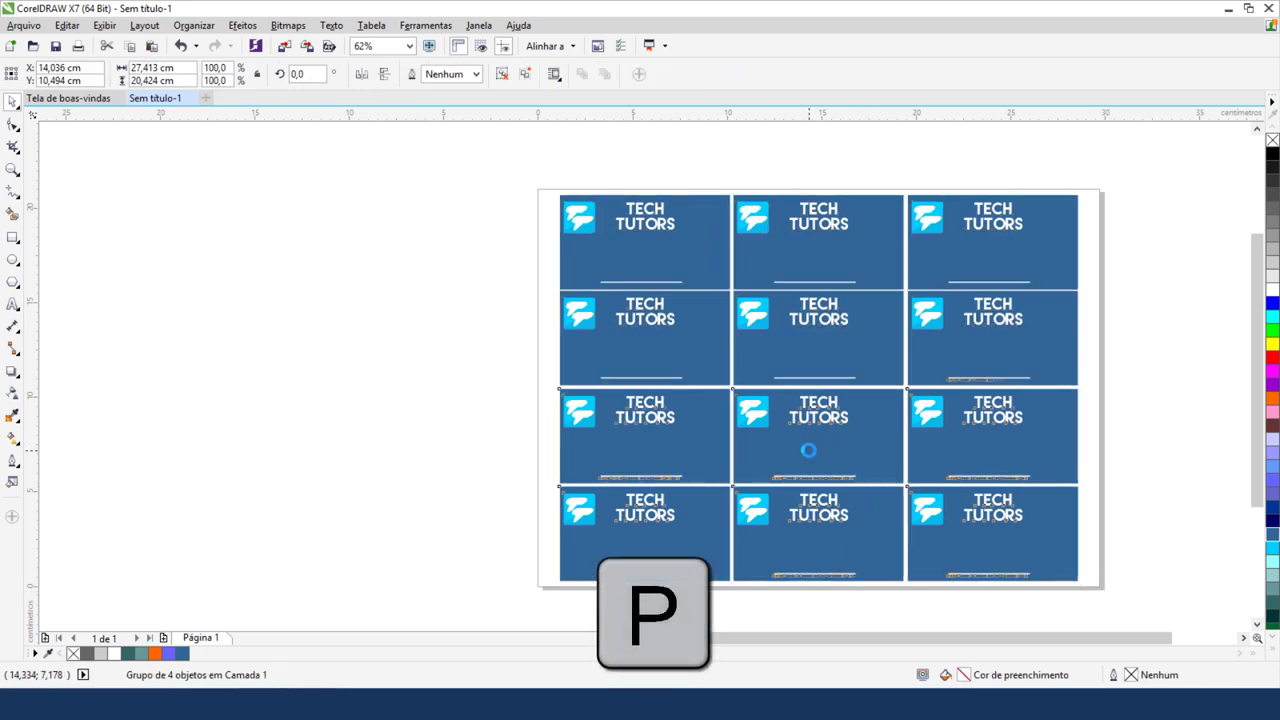
left_click(448, 433)
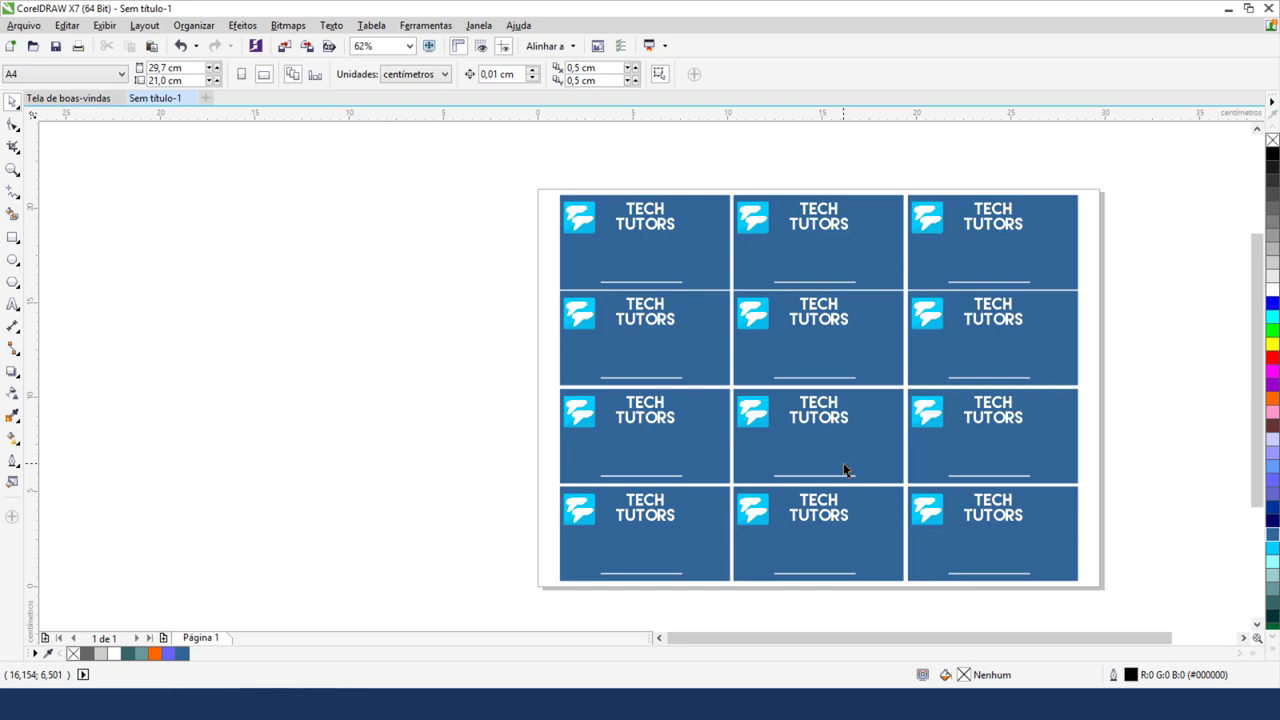
Open Arquivo > Visualização de impressão to preview the twelve-card A4 sheet.
left_click(24, 25)
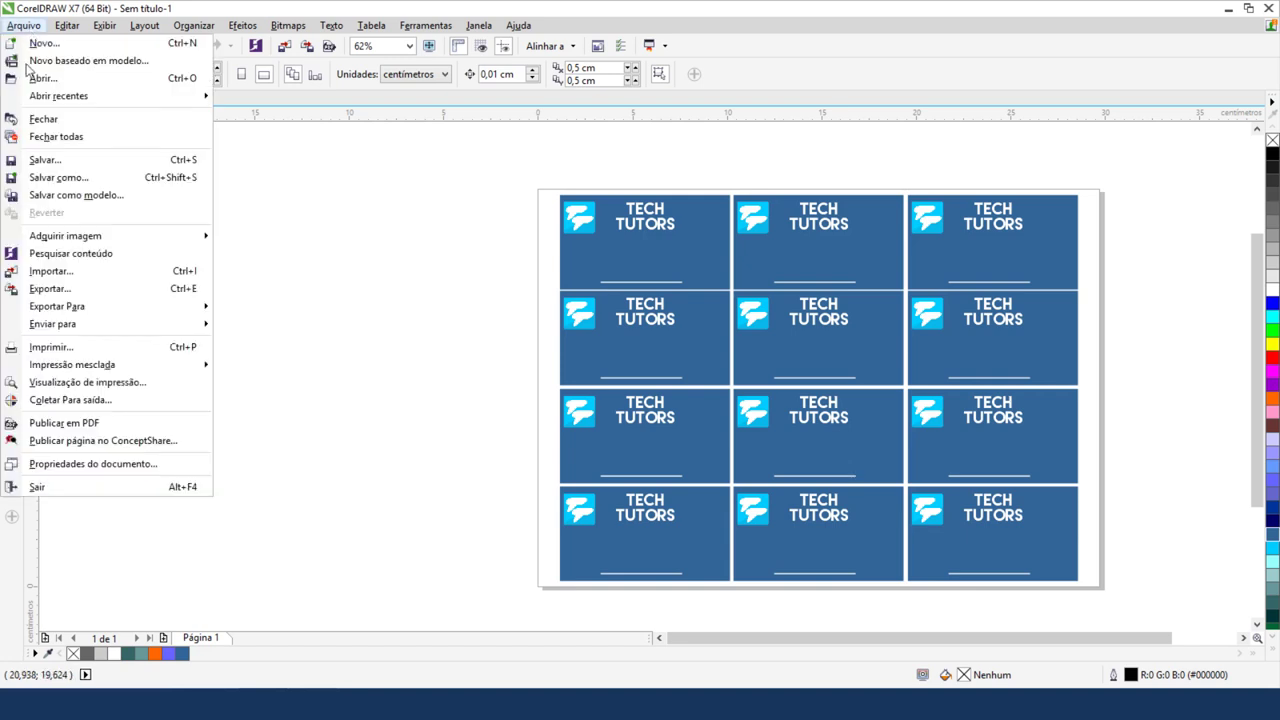
left_click(110, 392)
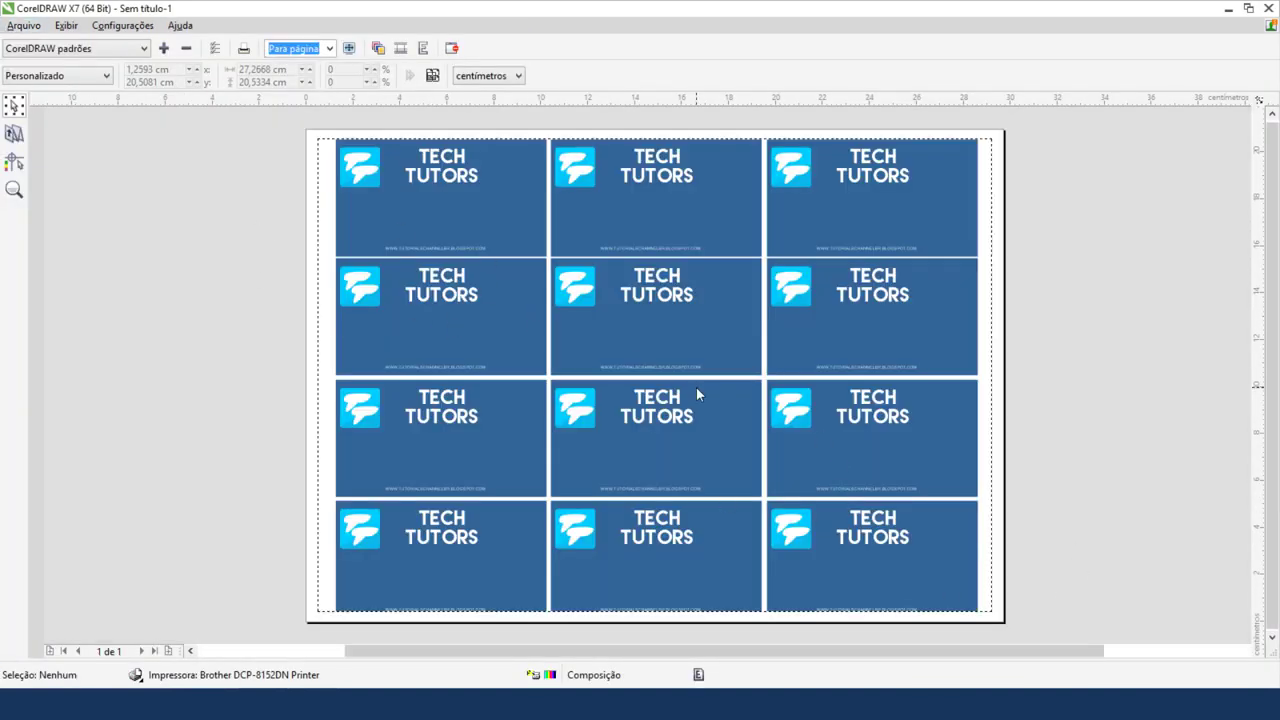
left_click(28, 26)
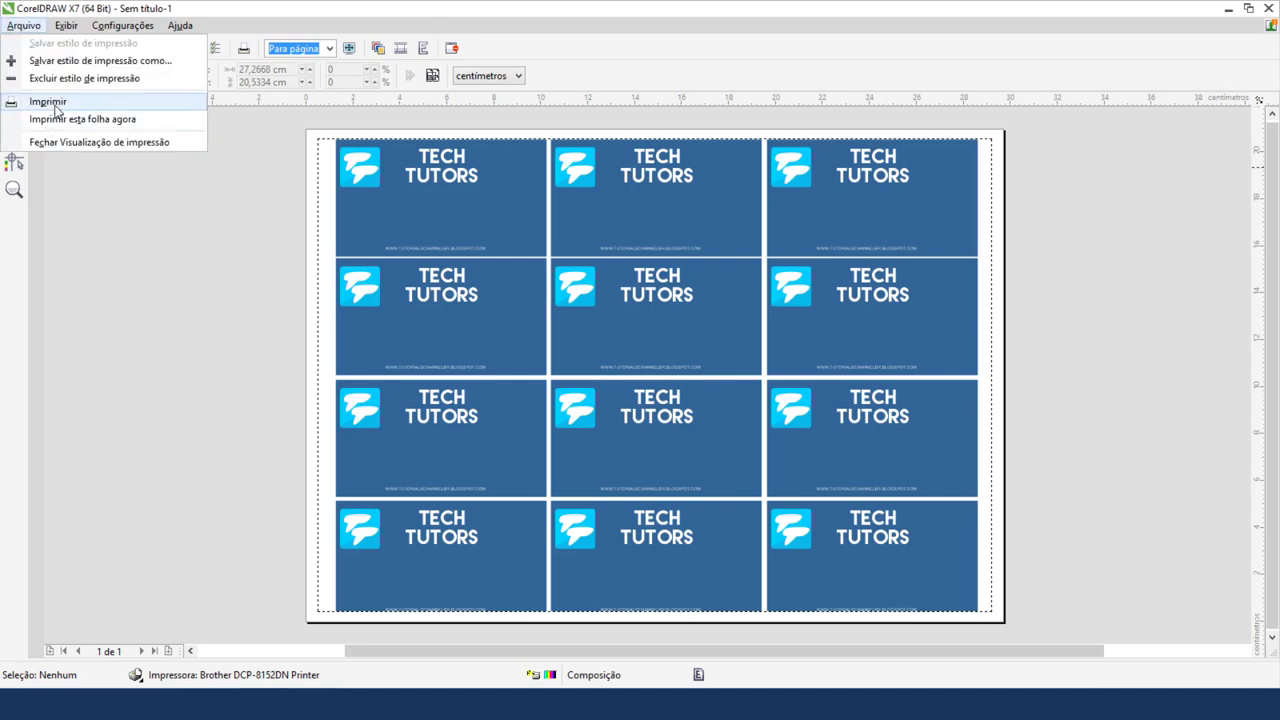
left_click(473, 212)
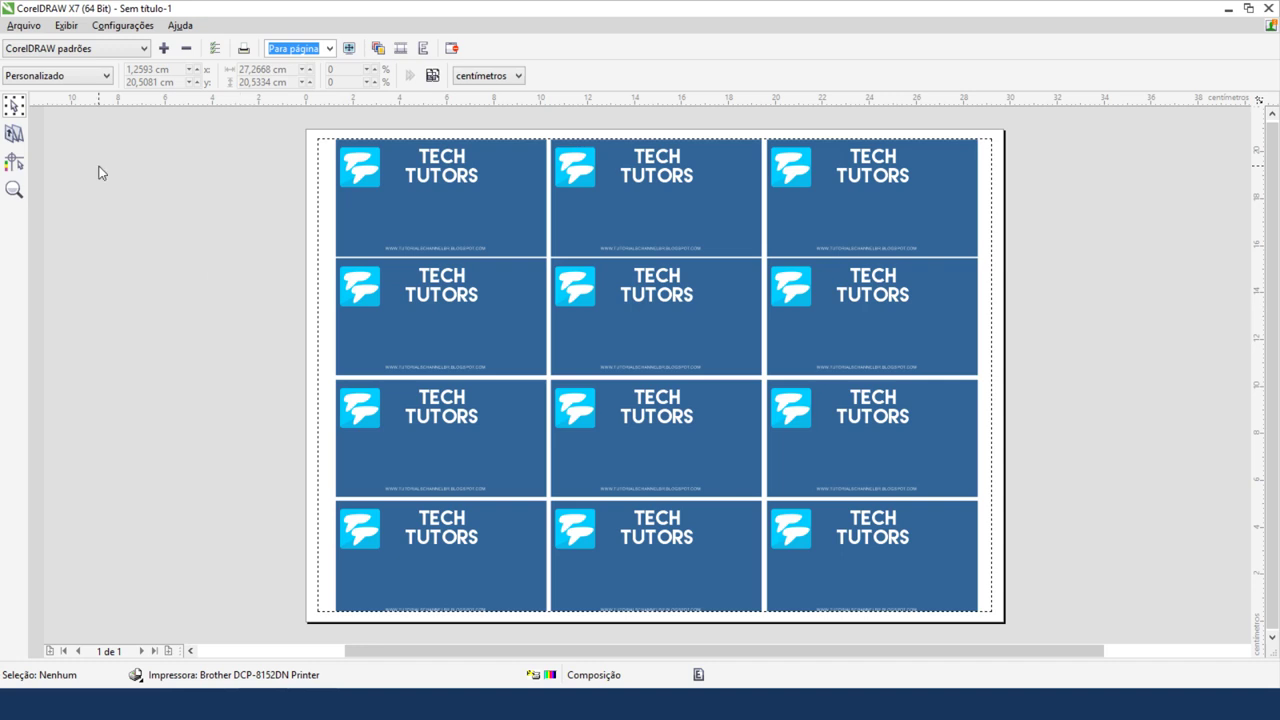